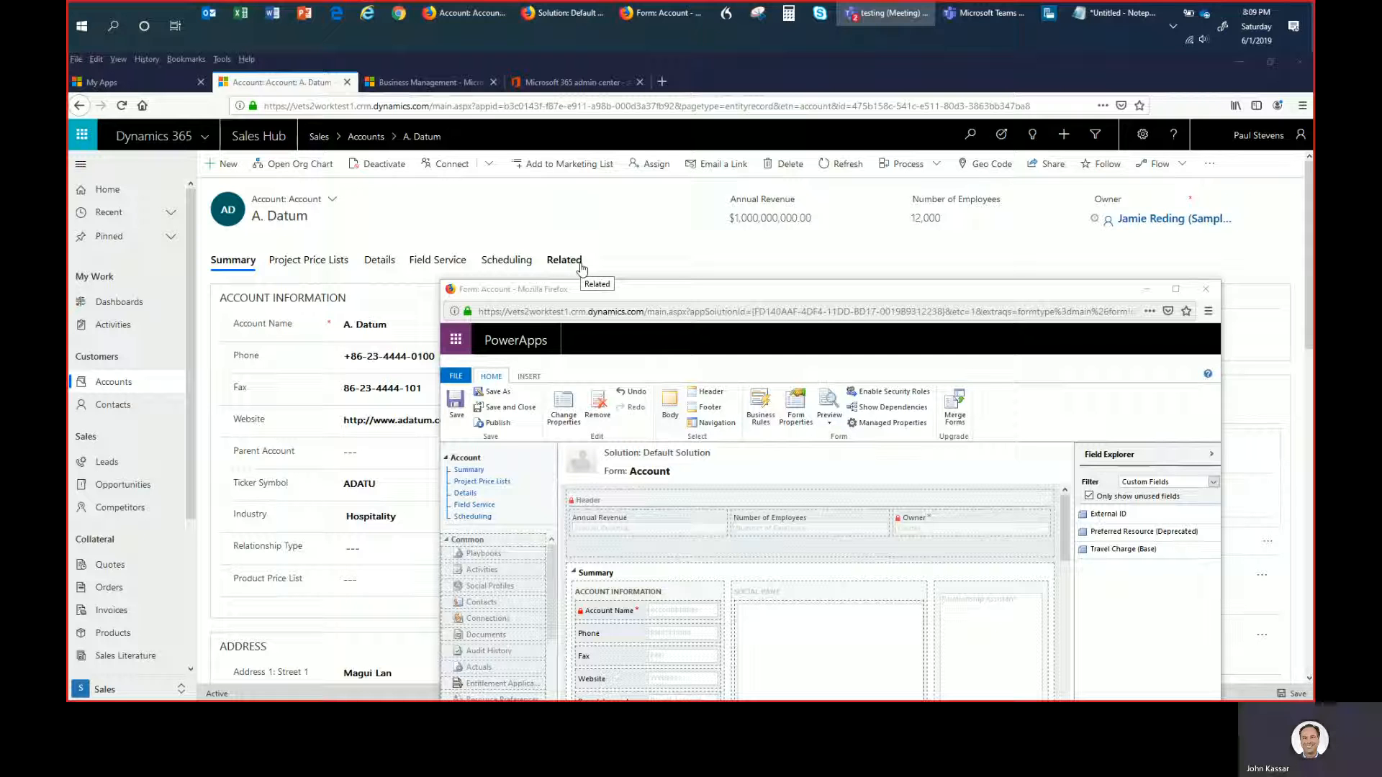
- View the related record types offered for the A. Datum account, and bring the Account form editor window to the front
click(582, 265)
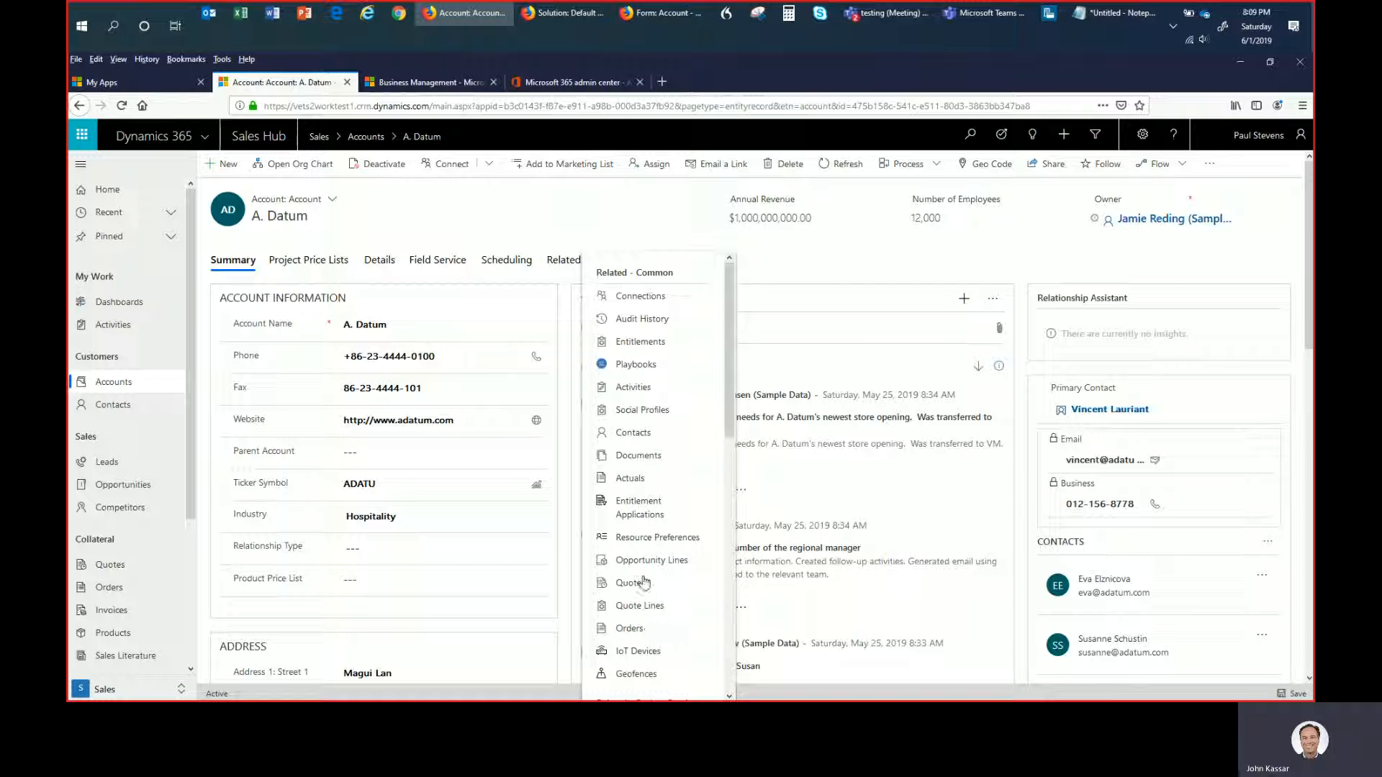
click(587, 213)
key(alt+Tab)
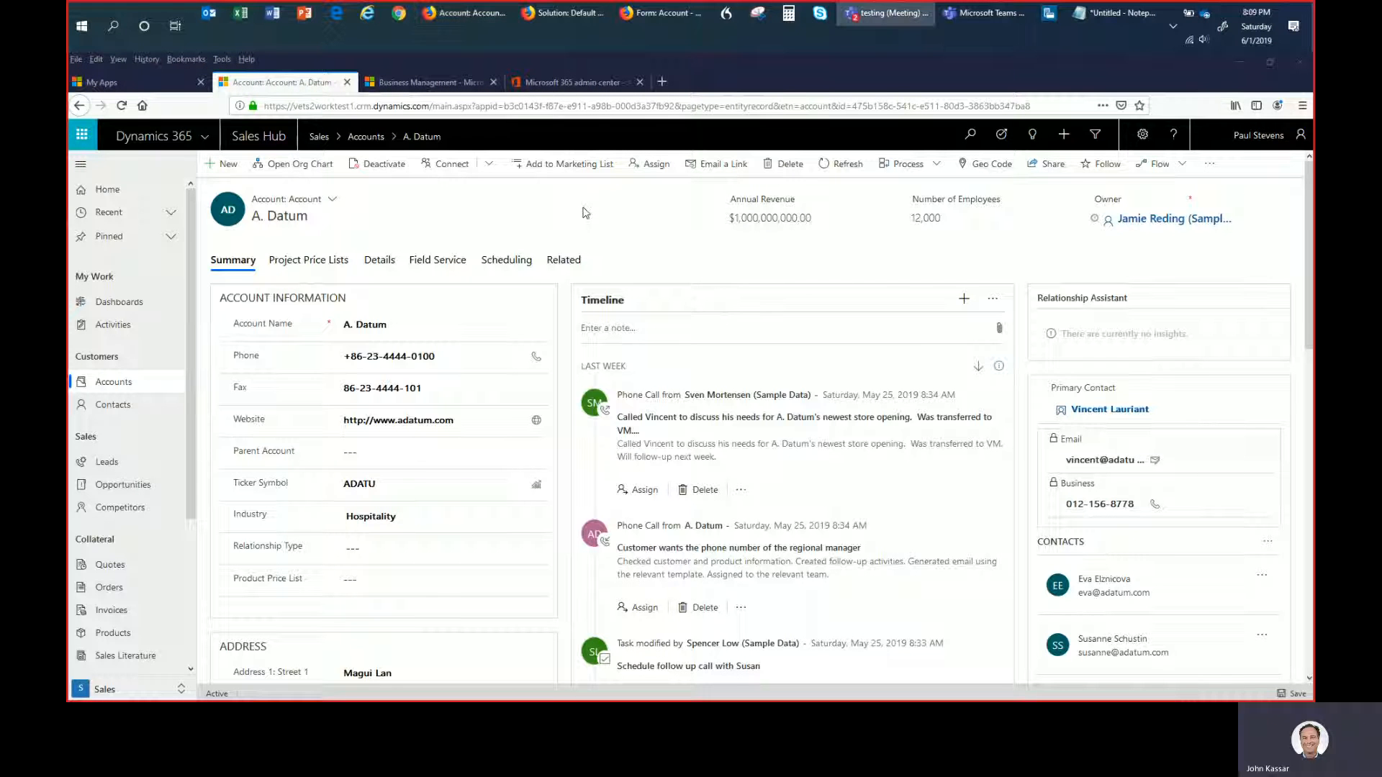
key(alt+Tab)
key(alt+Tab)
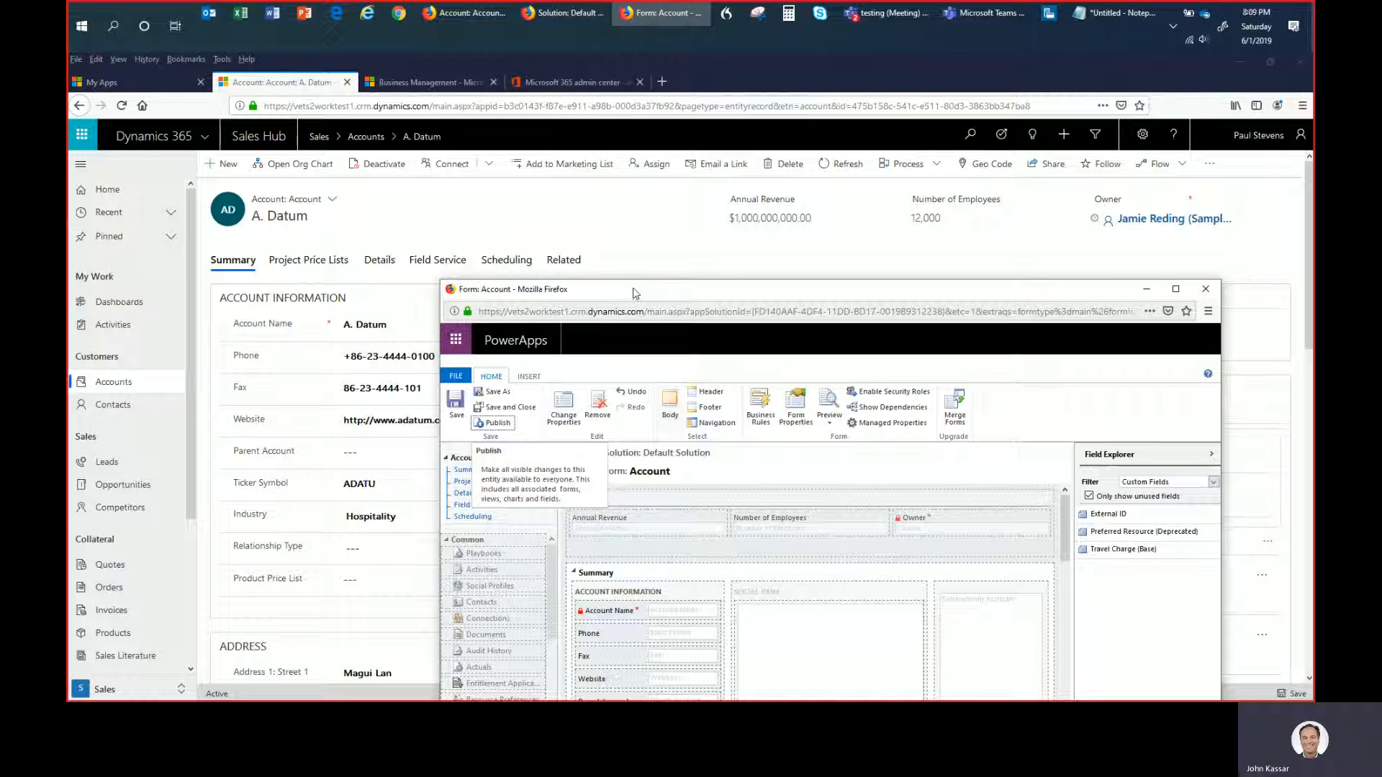
- Insert a one-column tab directly after the Summary tab on the Account form
drag(631, 294, 545, 125)
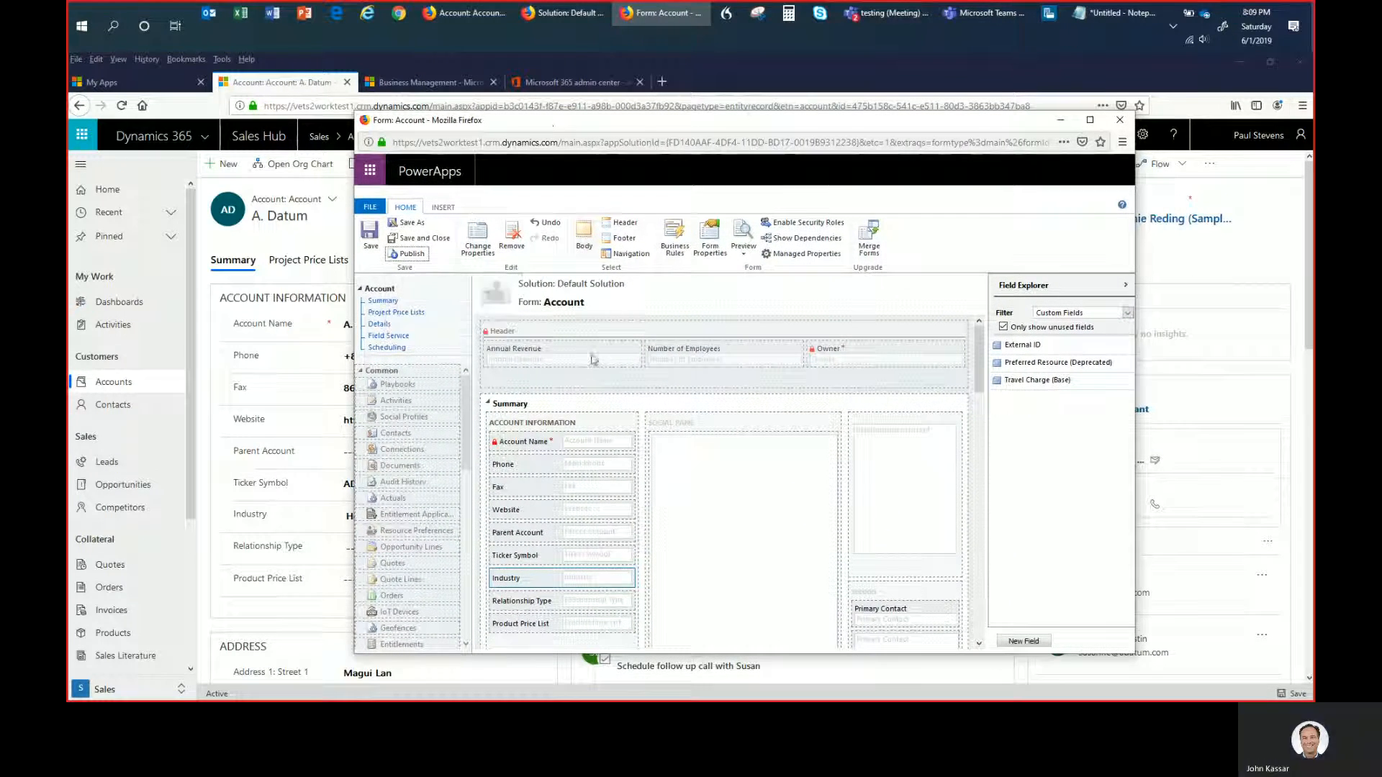
scroll(608, 482, down, 4)
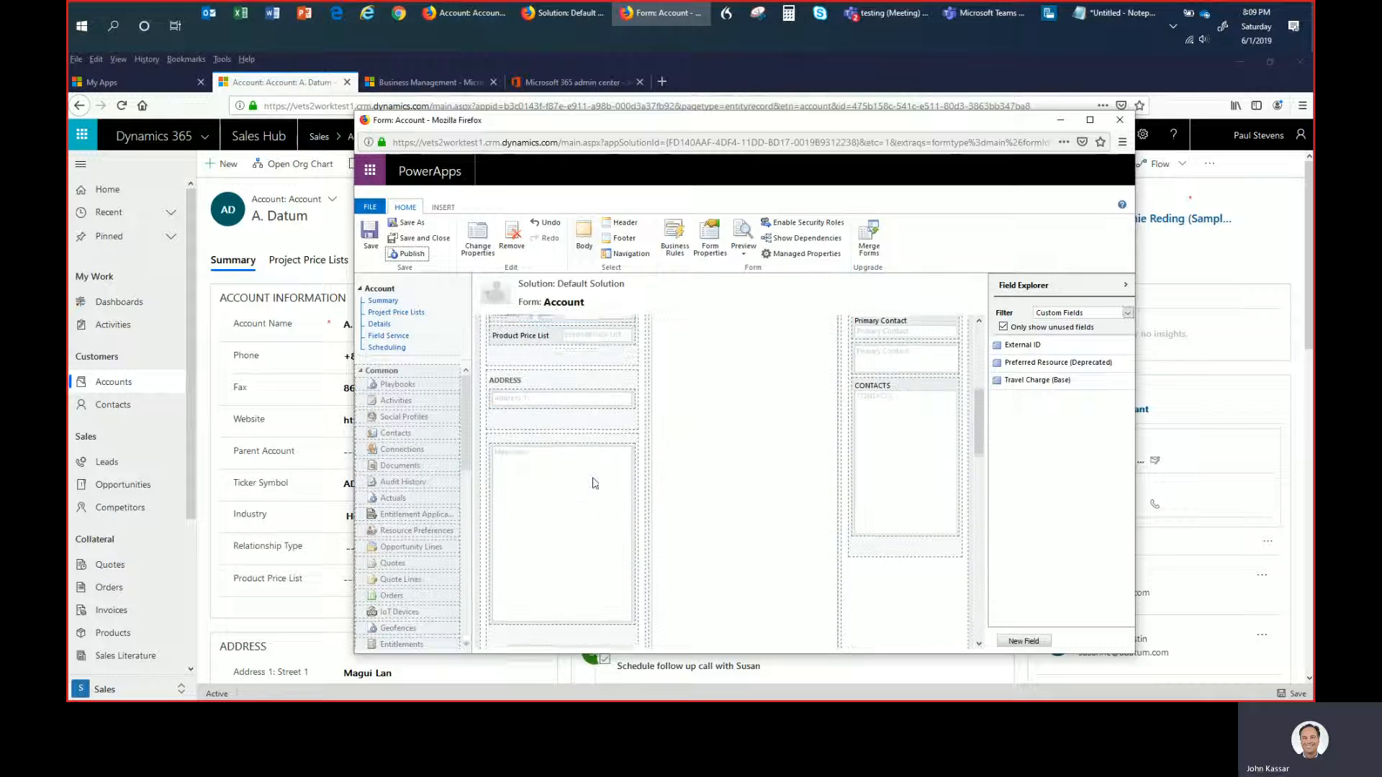
scroll(578, 525, down, 3)
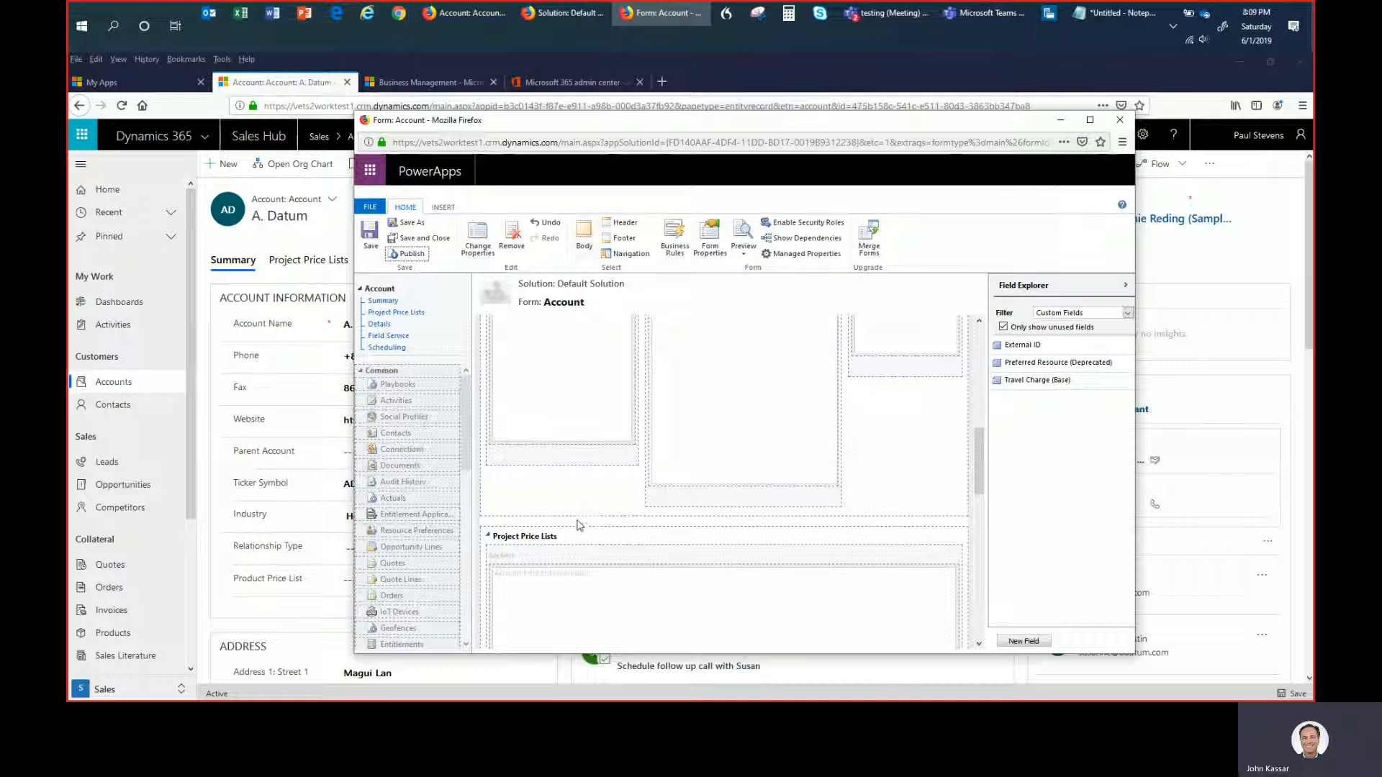
scroll(578, 539, up, 7)
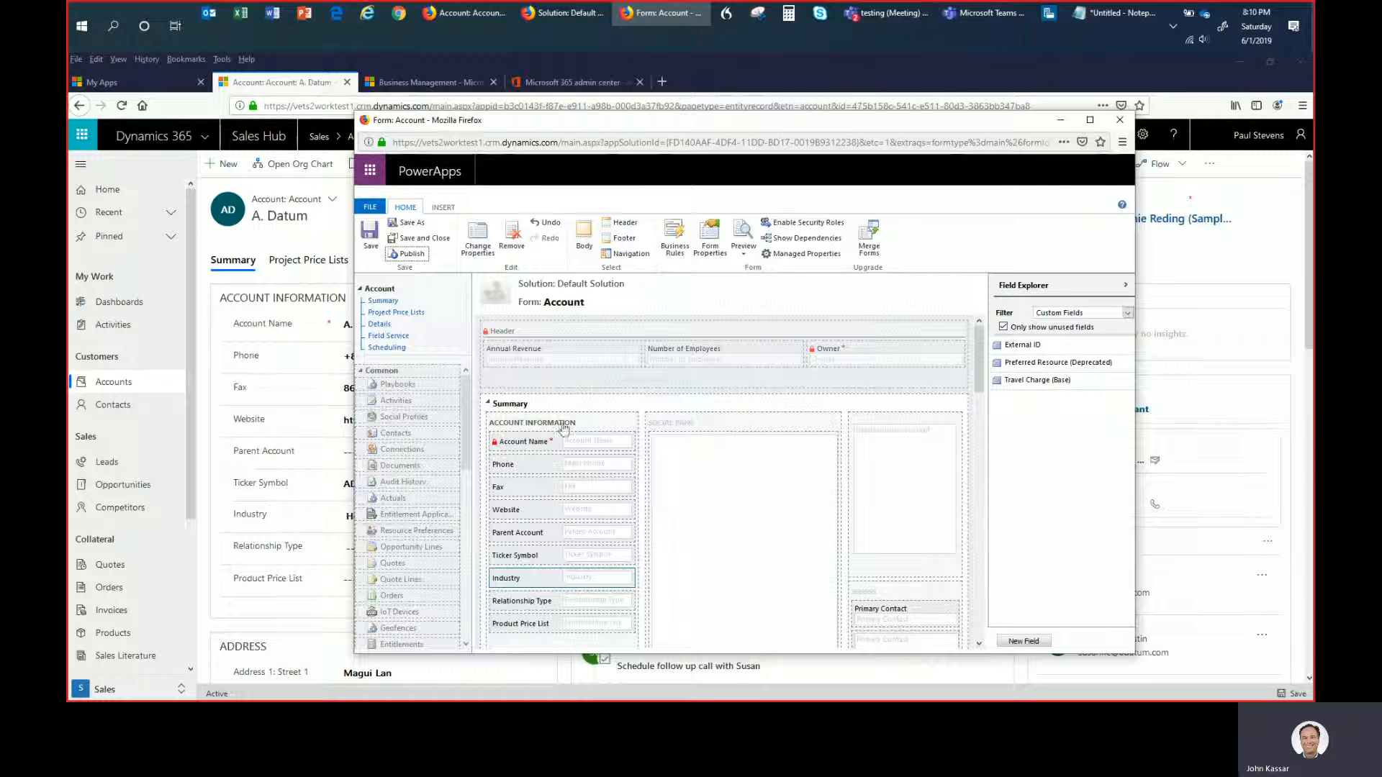
click(593, 405)
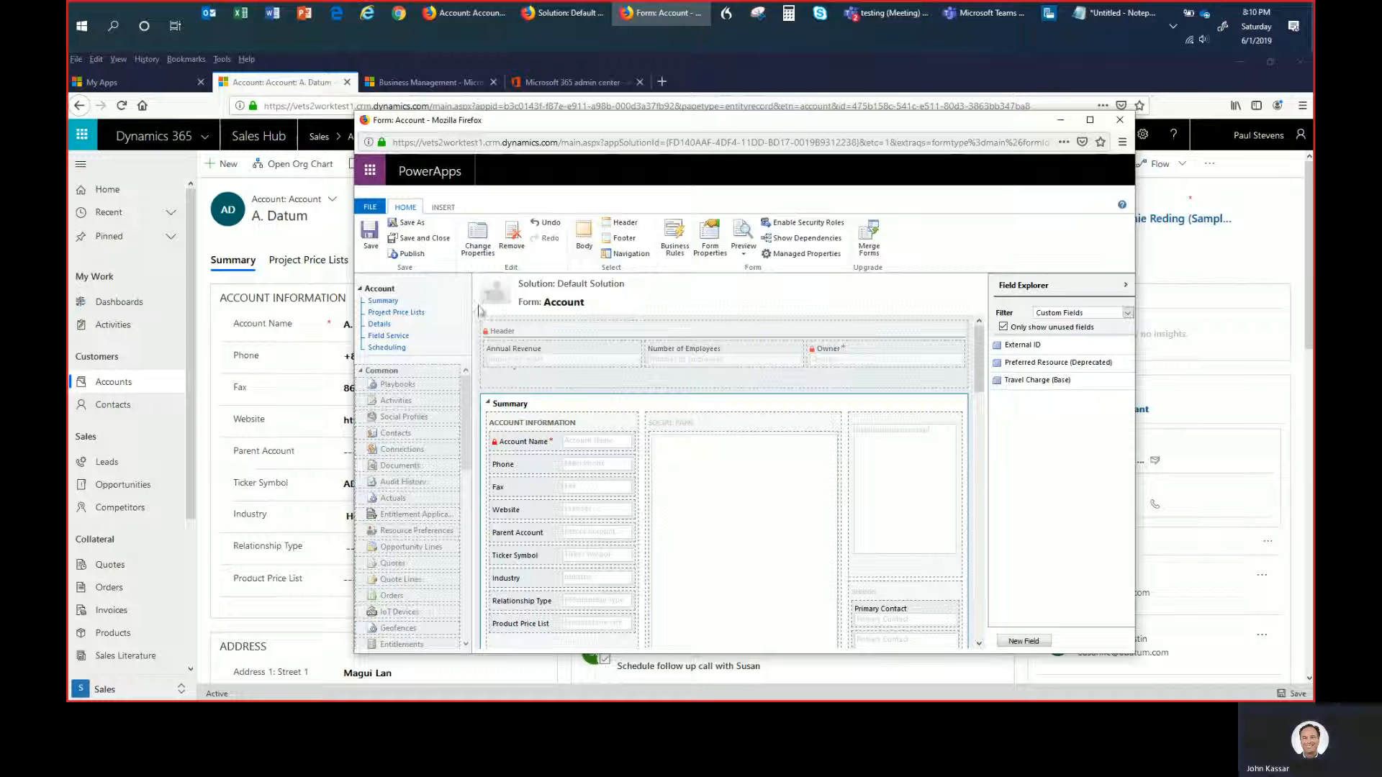
click(445, 211)
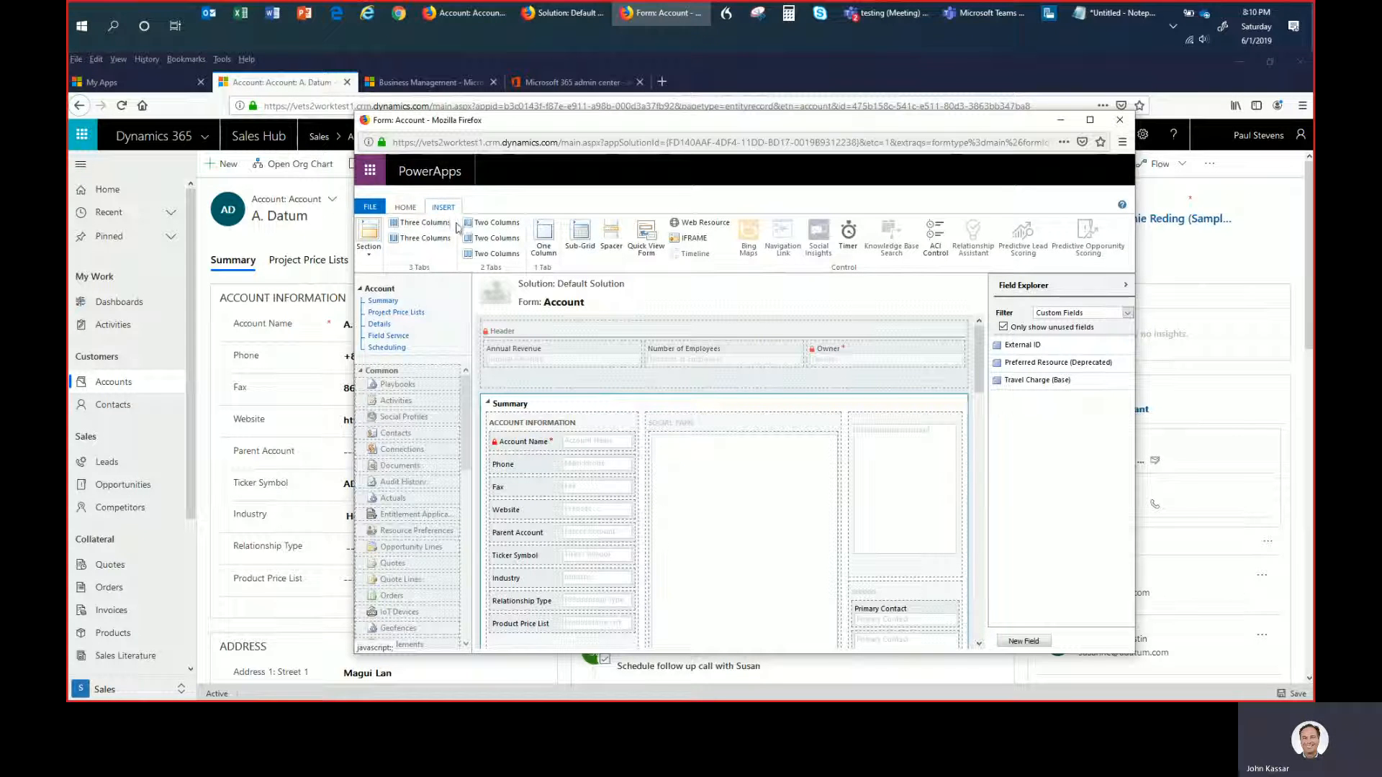
click(370, 255)
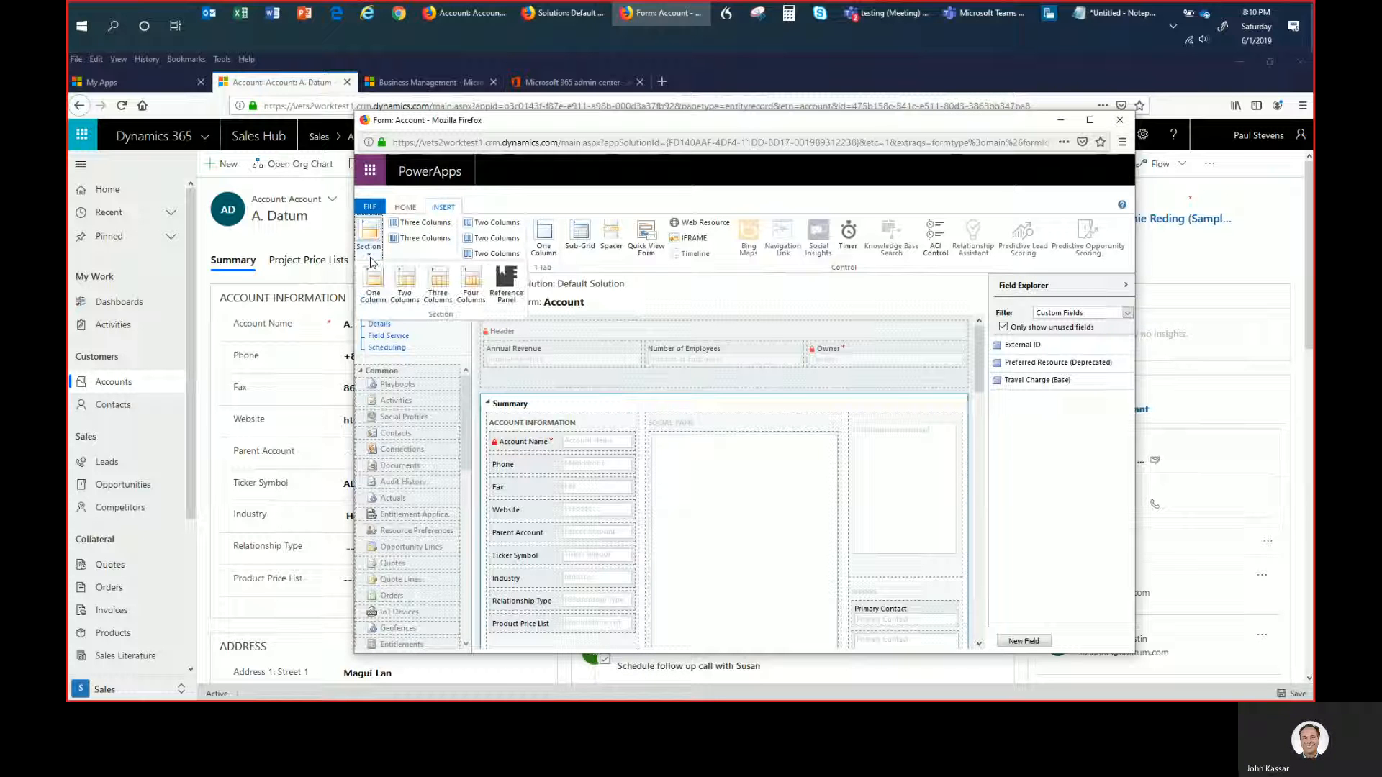
click(417, 253)
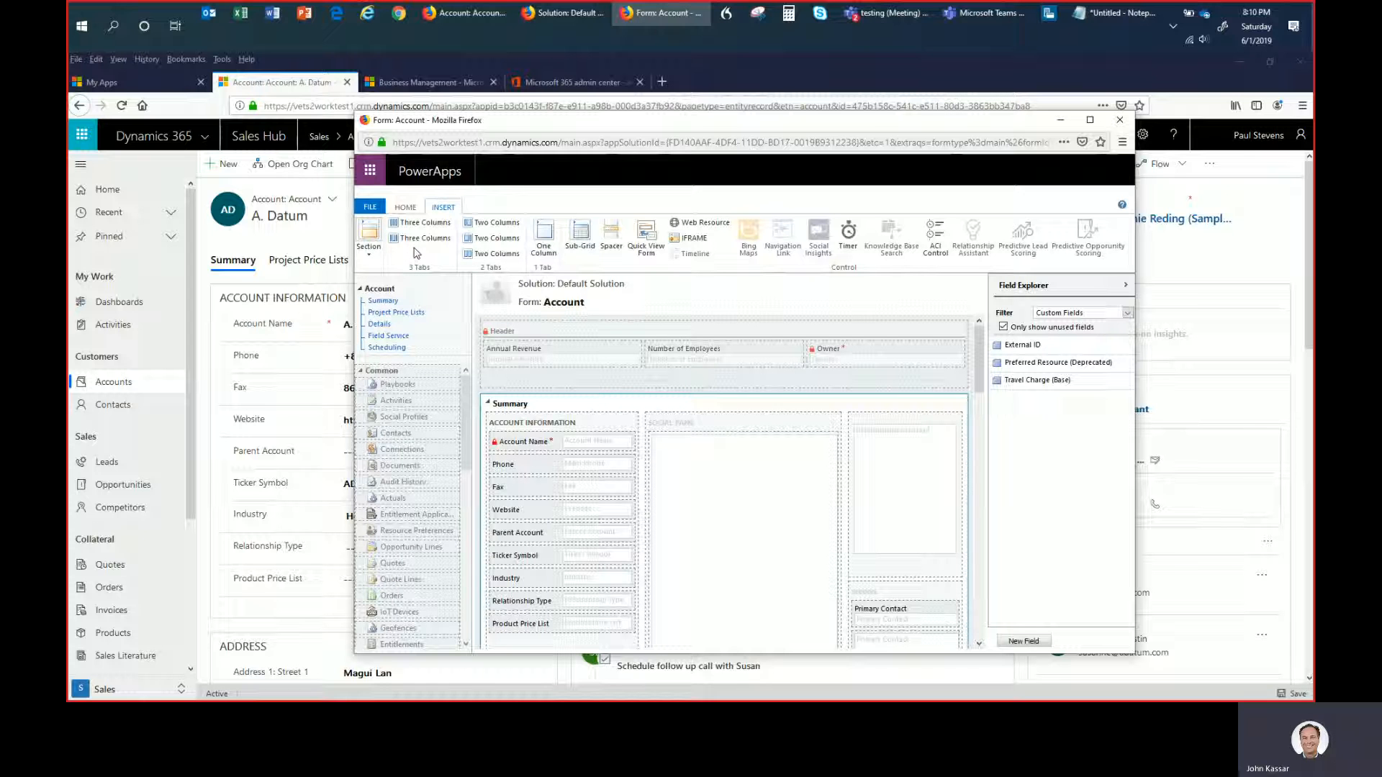
click(547, 241)
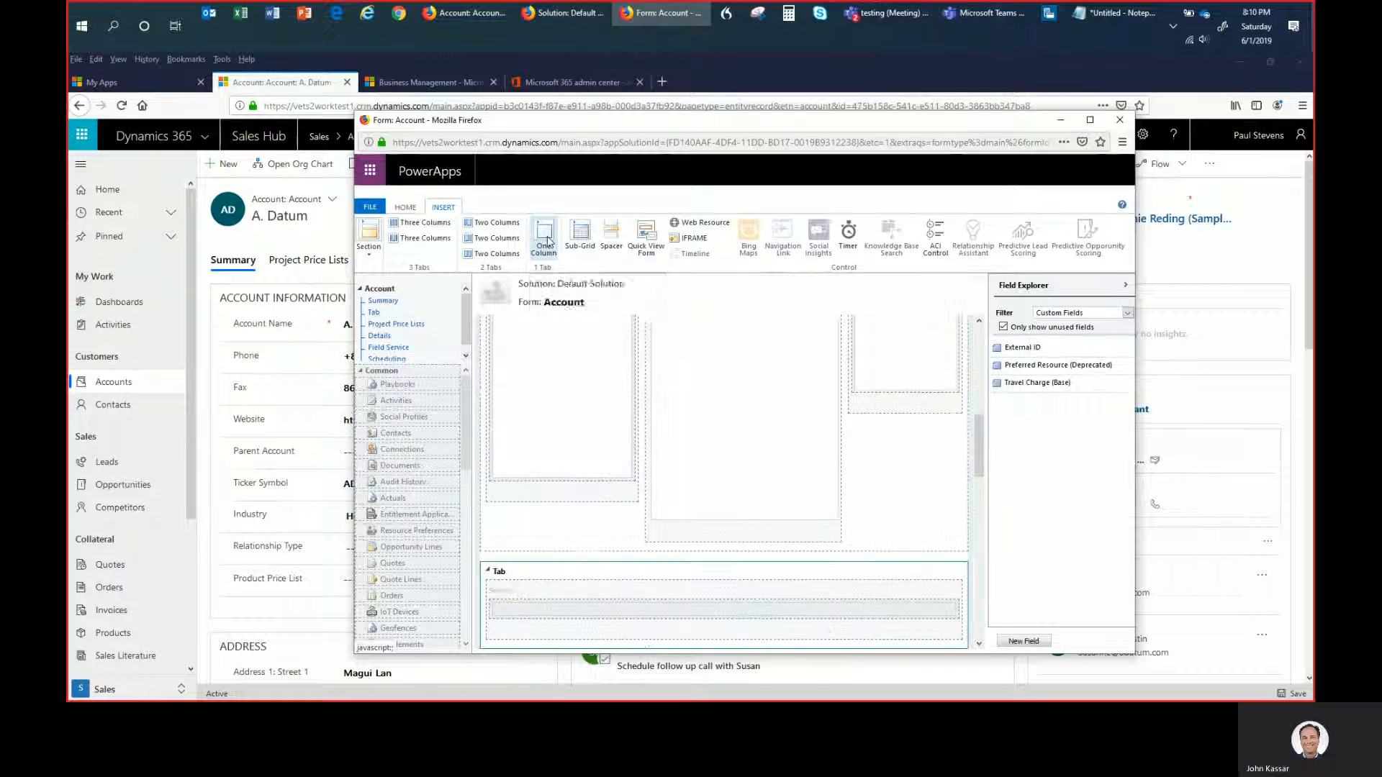
- Label the newly inserted form tab "Opportunities"
double_click(583, 579)
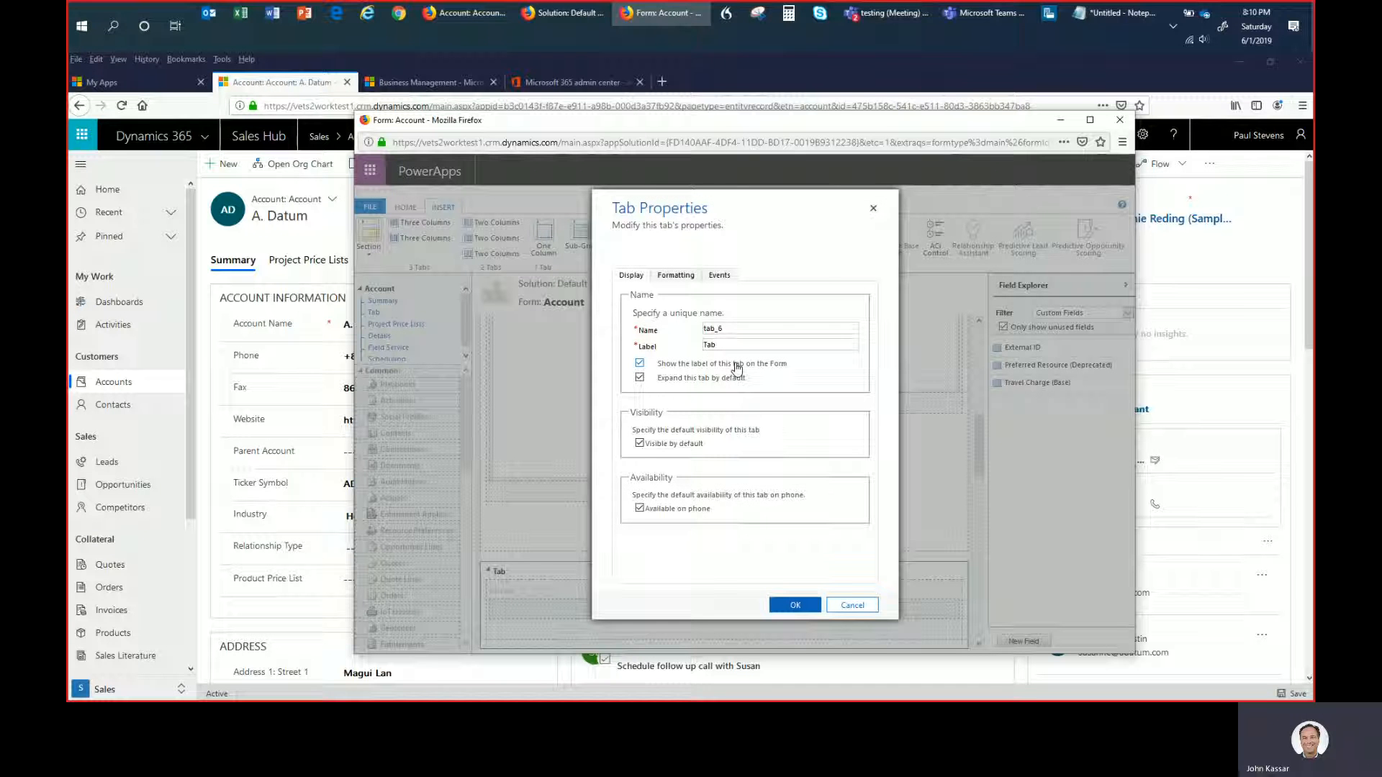
double_click(718, 344)
text(Opportunities)
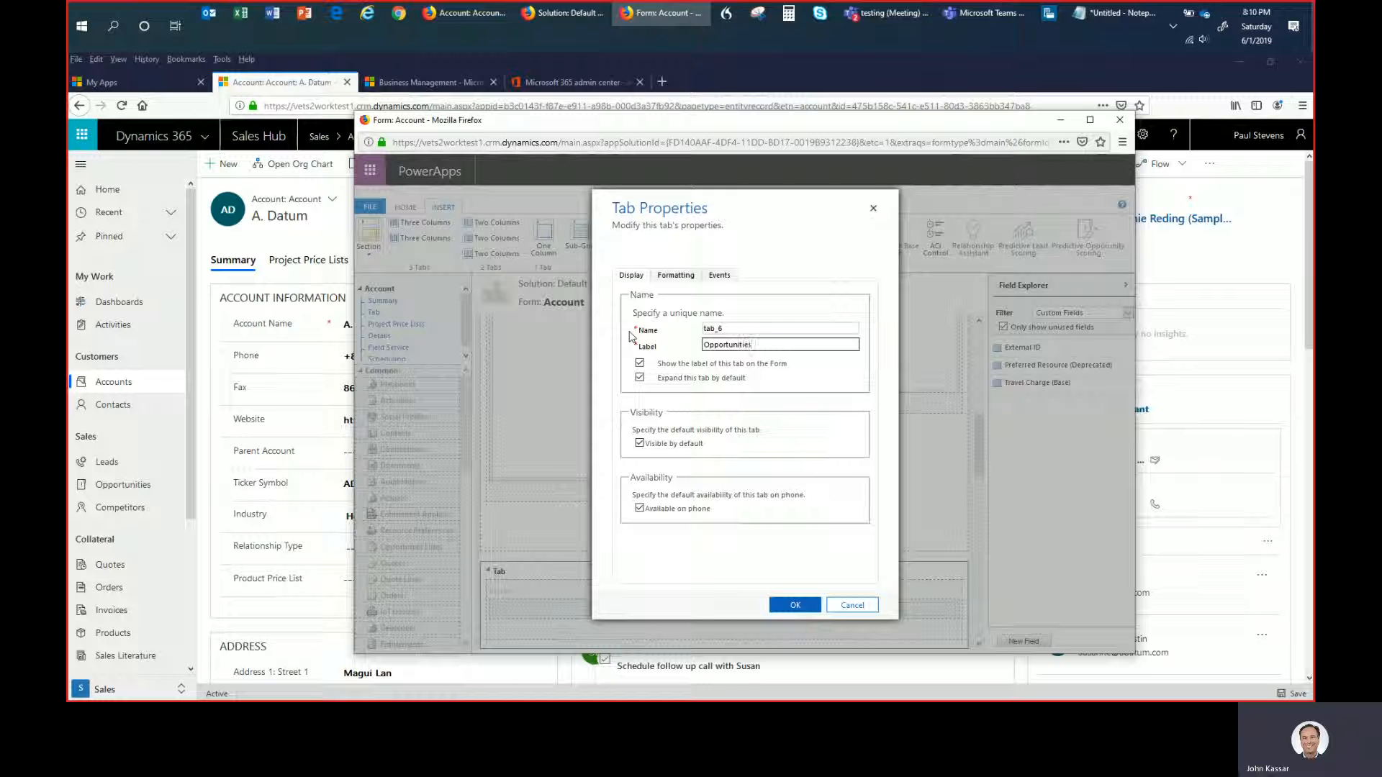
click(791, 608)
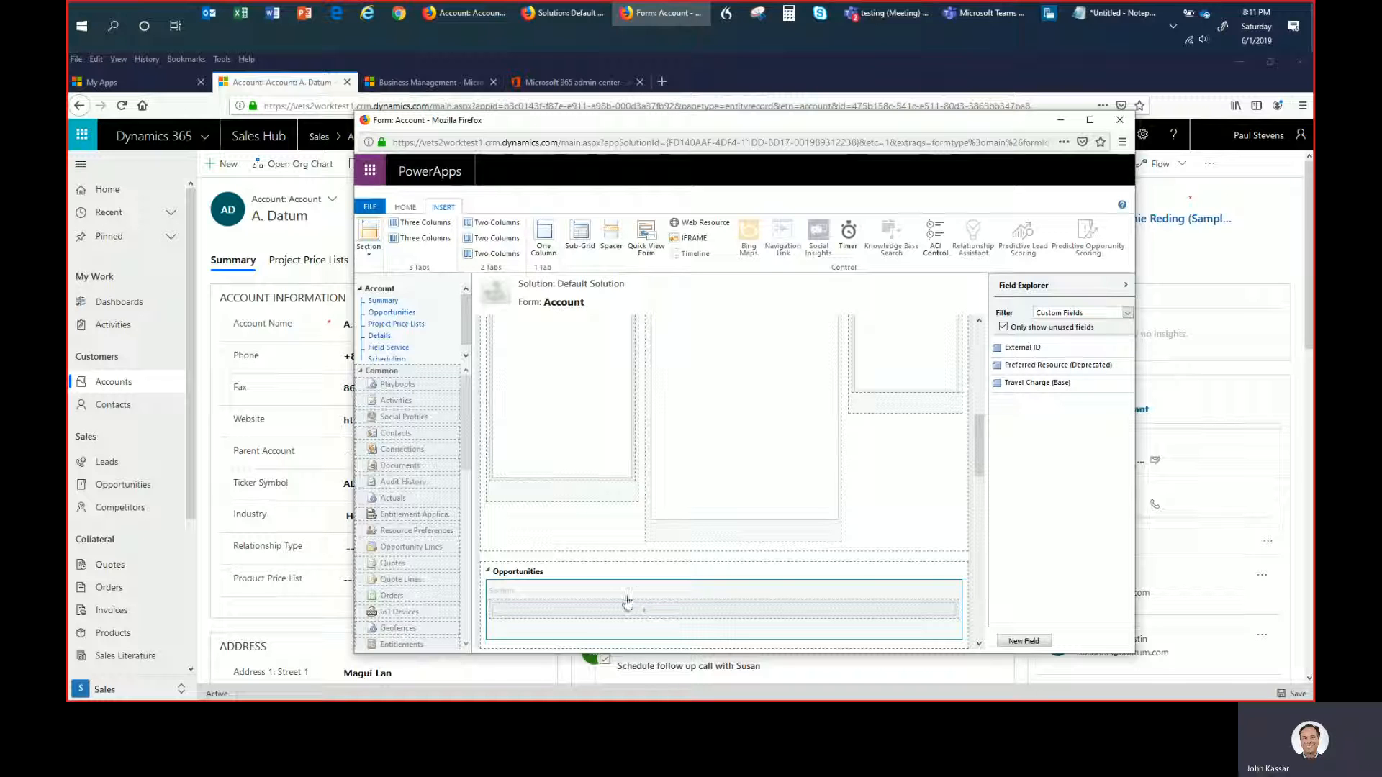
- Start a sub-grid in the Opportunities tab's section, with the name "opportunities" and the label "Opportunities"
click(581, 239)
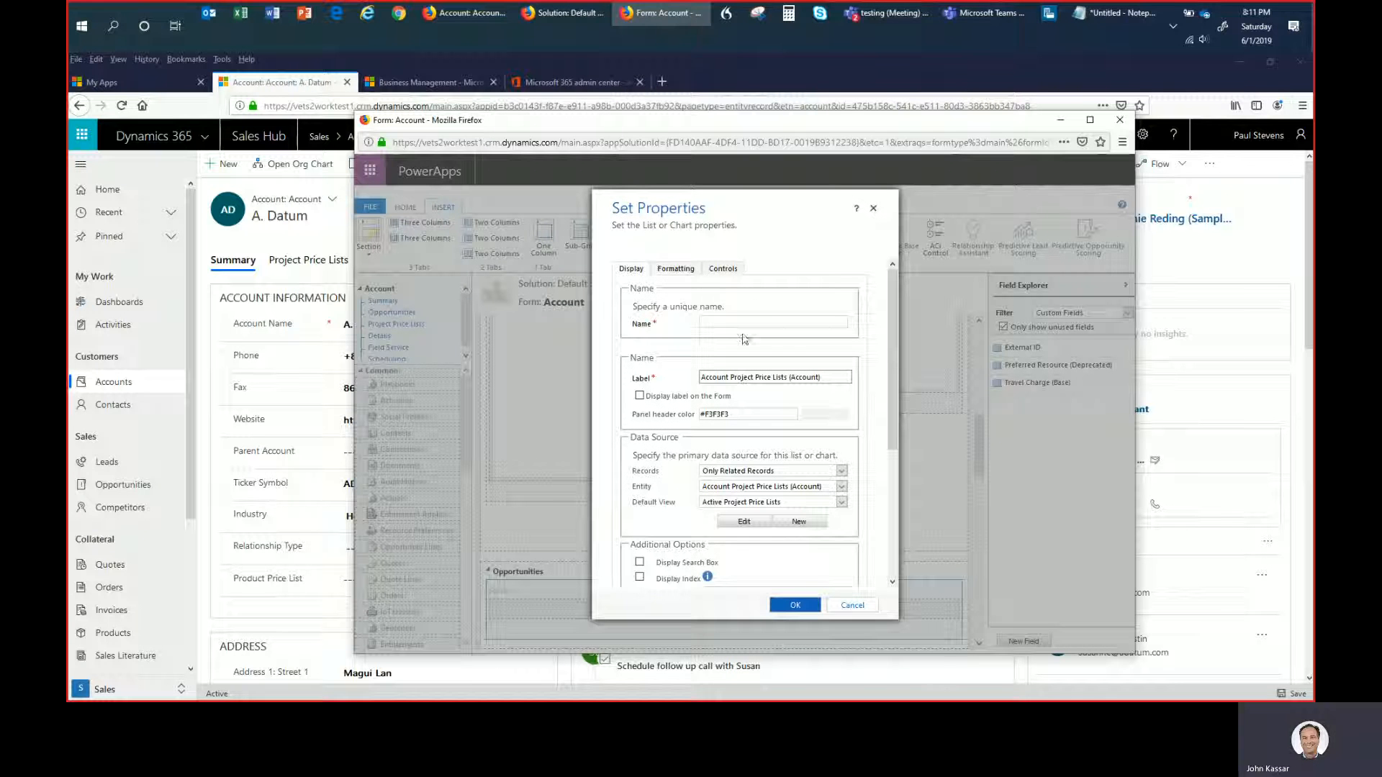
click(727, 324)
text(oppoertu)
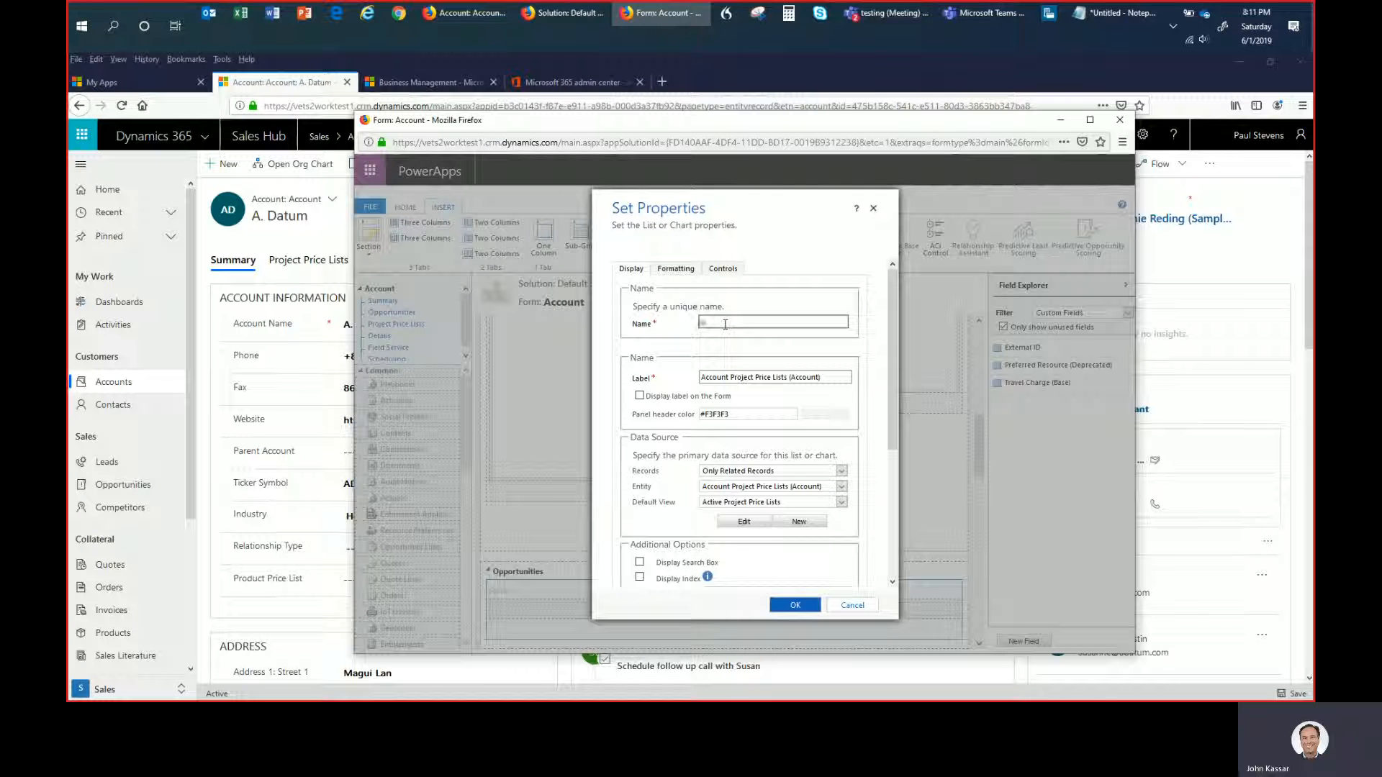
key(BackSpace)
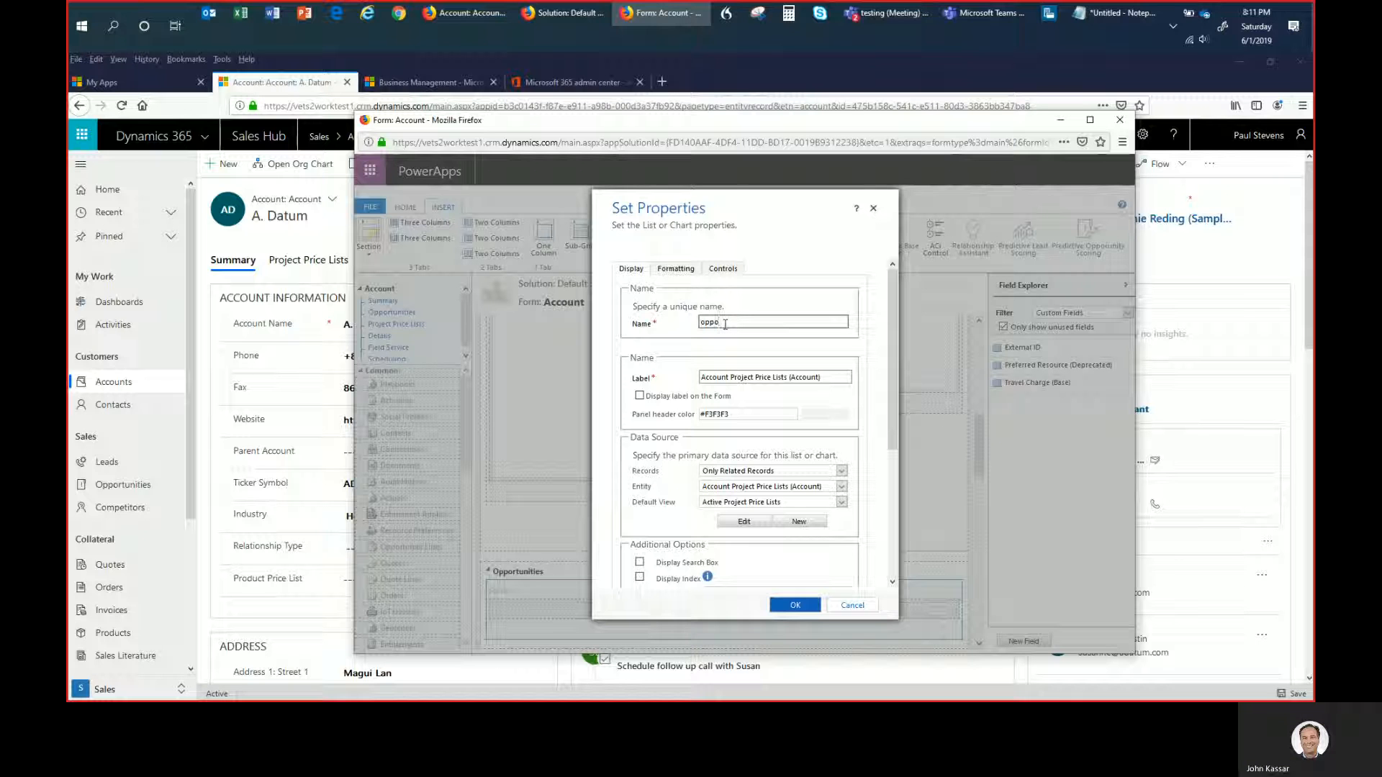
text(rtunitie)
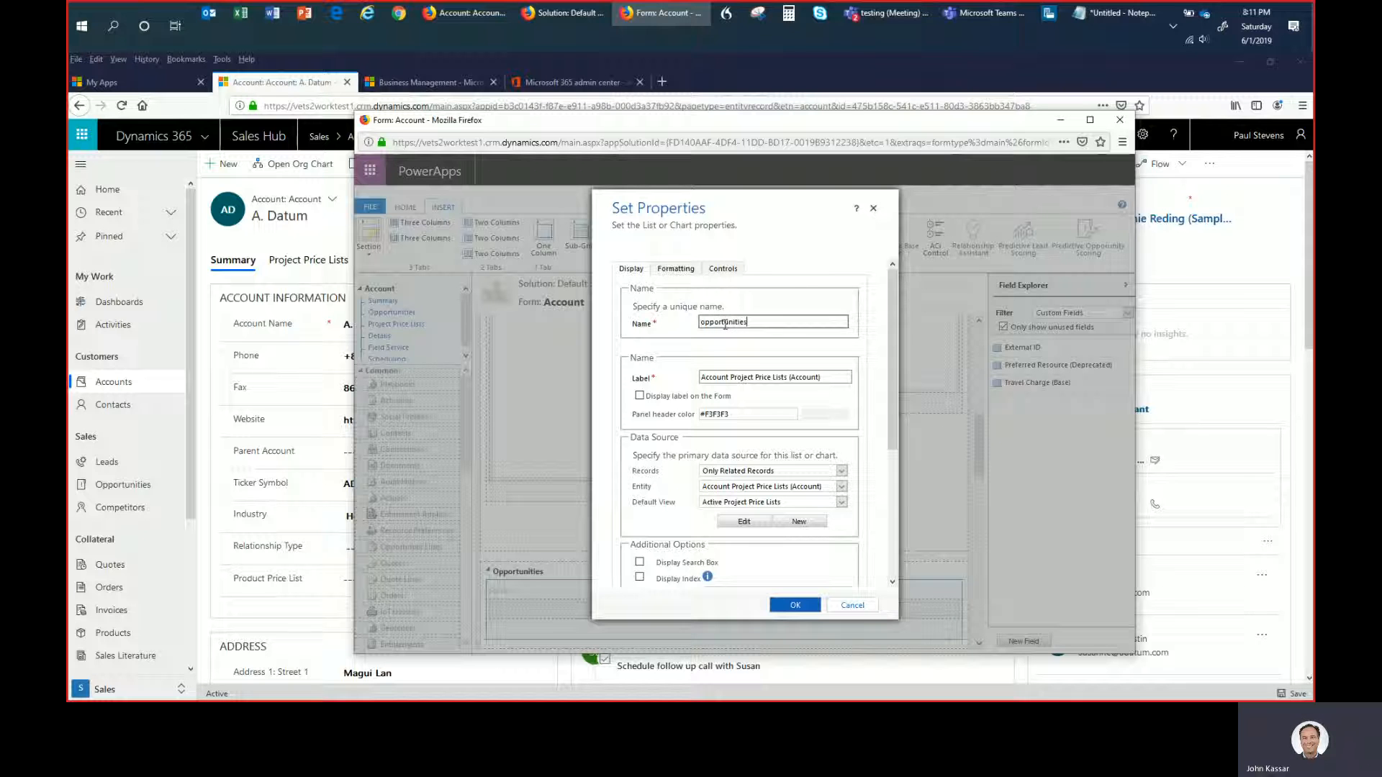
text(s)
key(Tab)
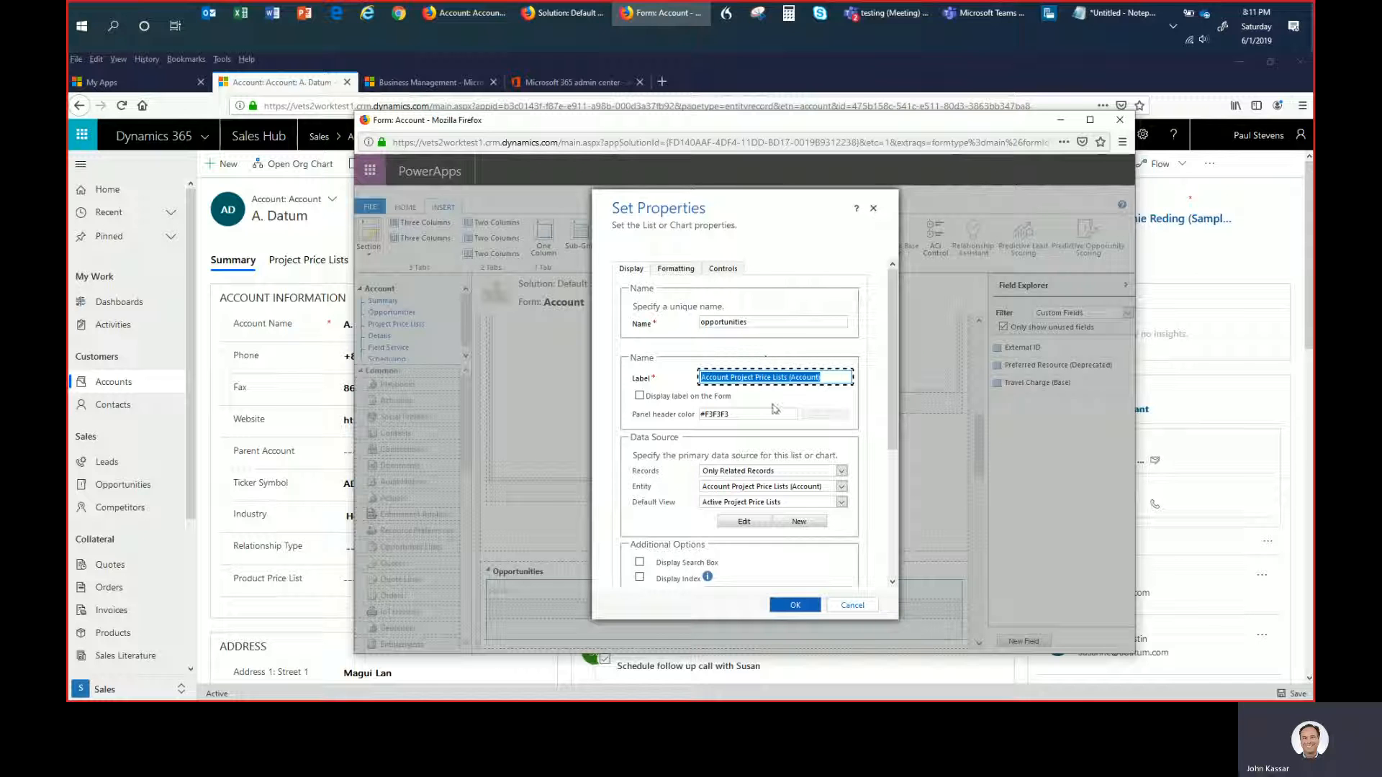
text(Opportunities)
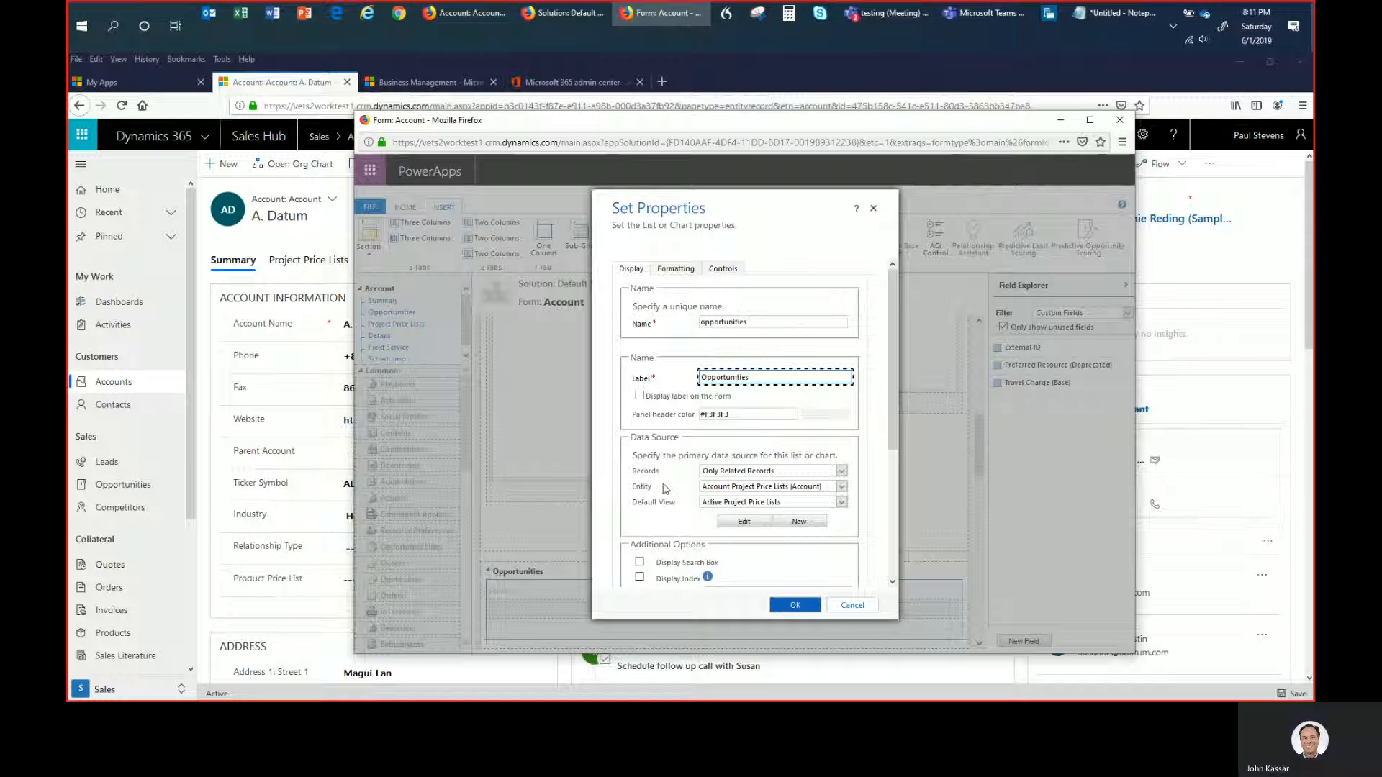
- Set the sub-grid's entity to Opportunities (Account) and its default view to Open Opportunities, and add it to the form
click(737, 494)
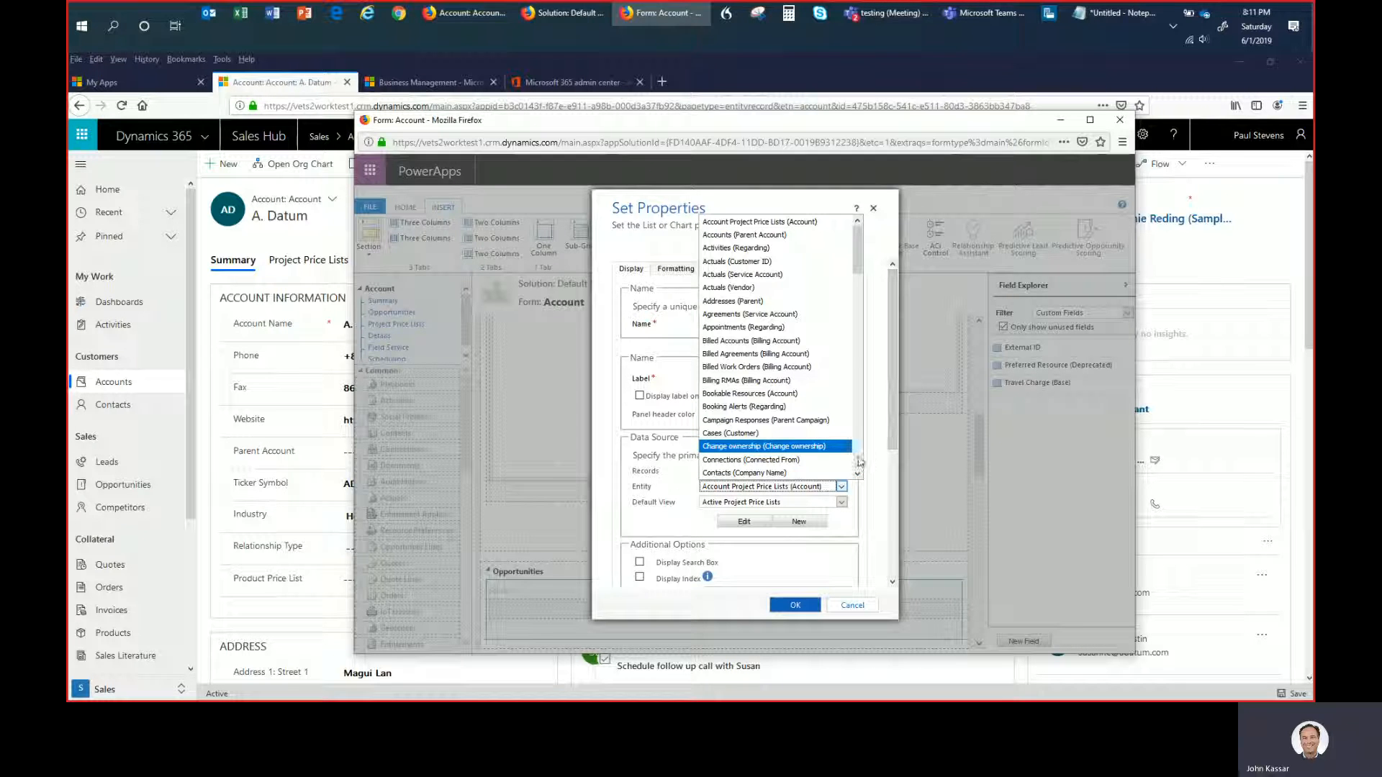
scroll(859, 462, down, 10)
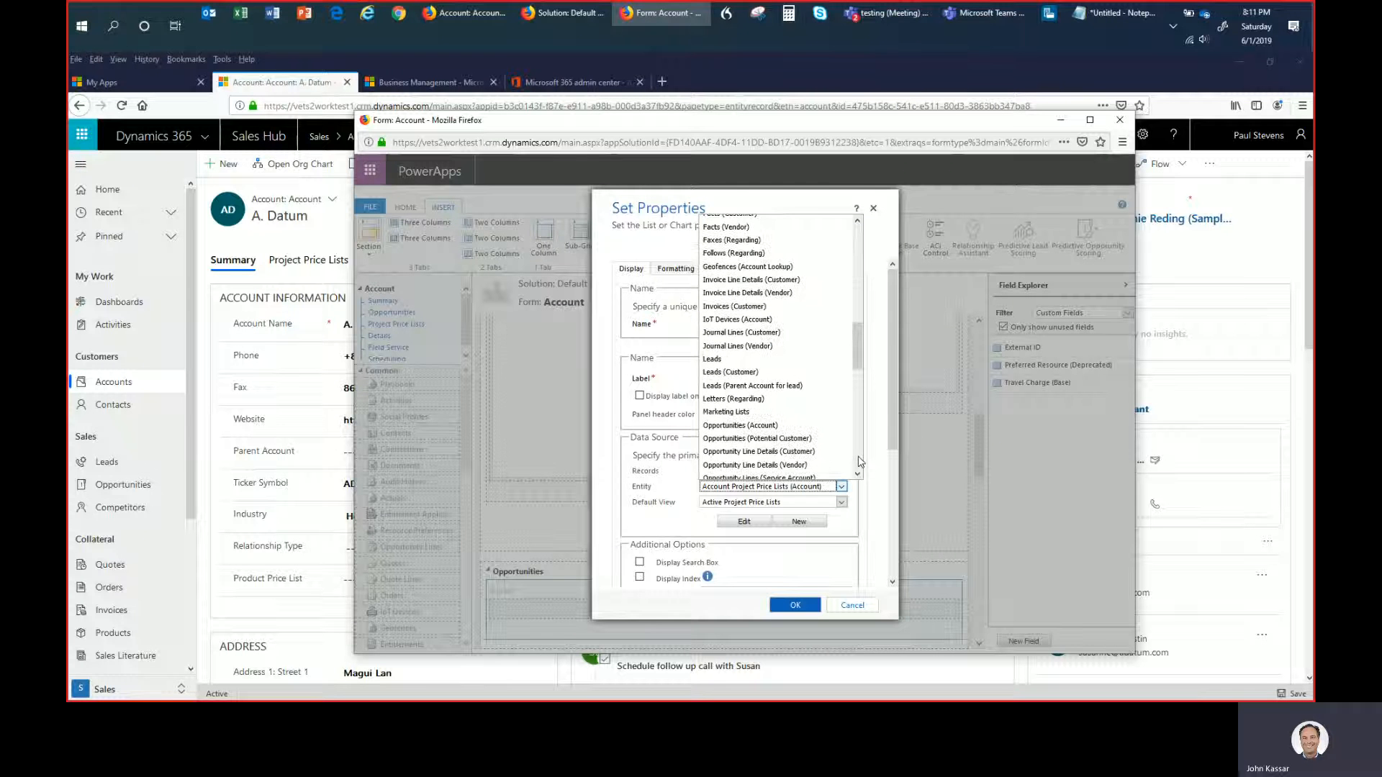
click(725, 426)
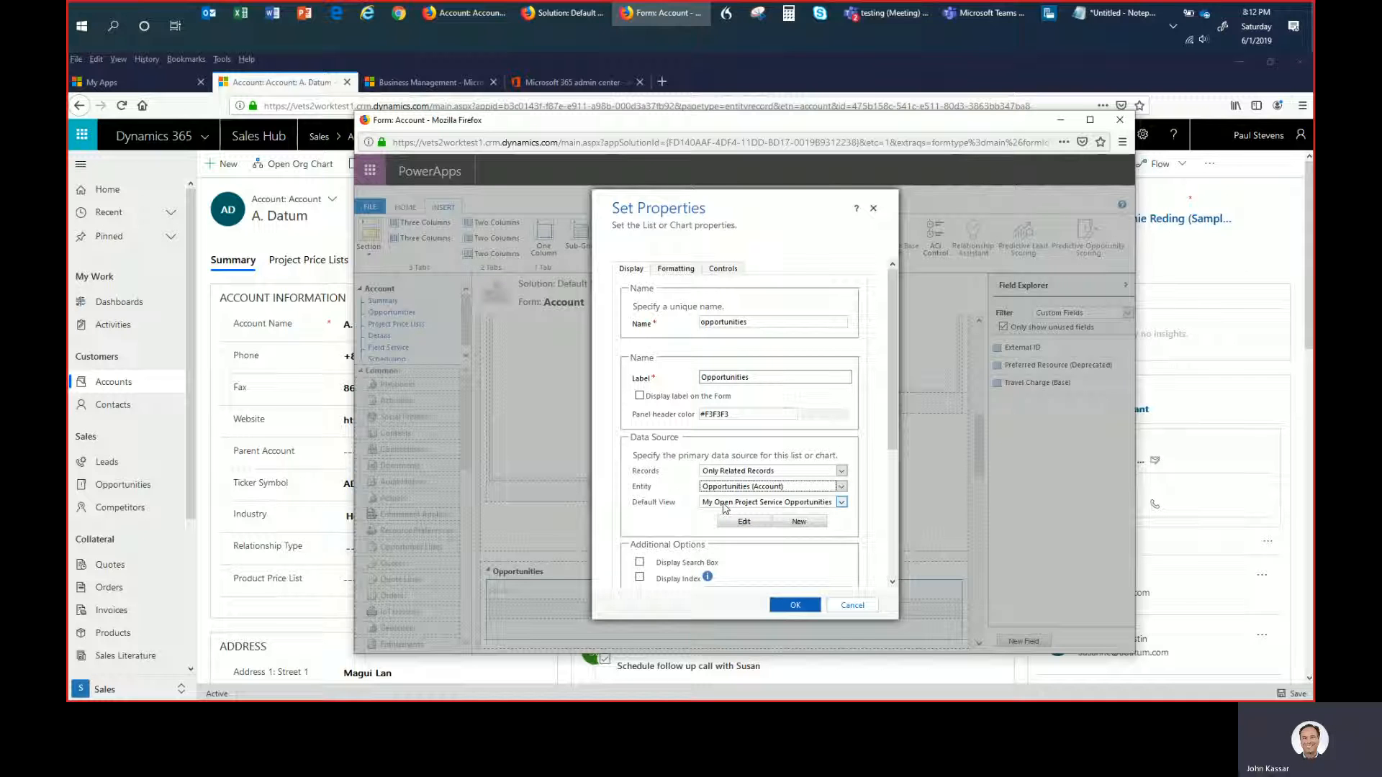
click(725, 509)
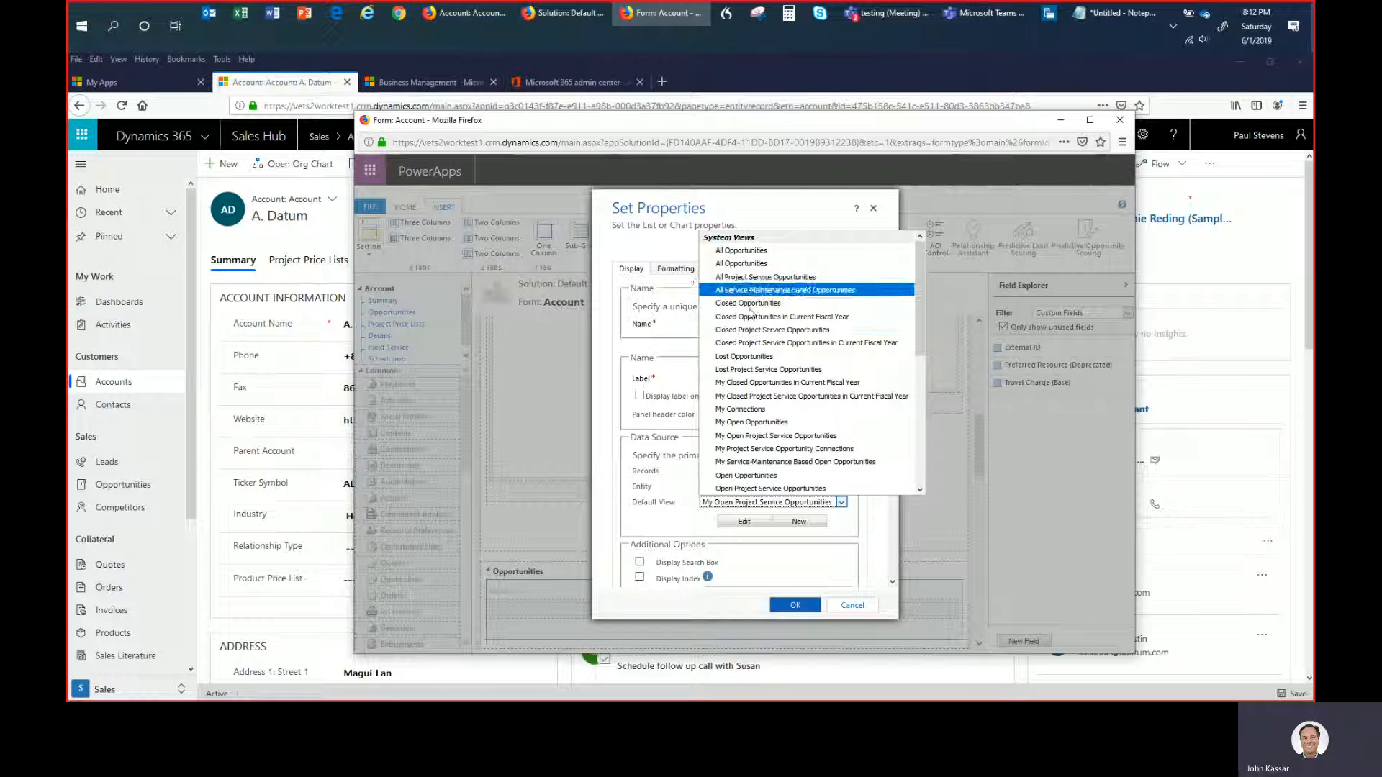
click(746, 475)
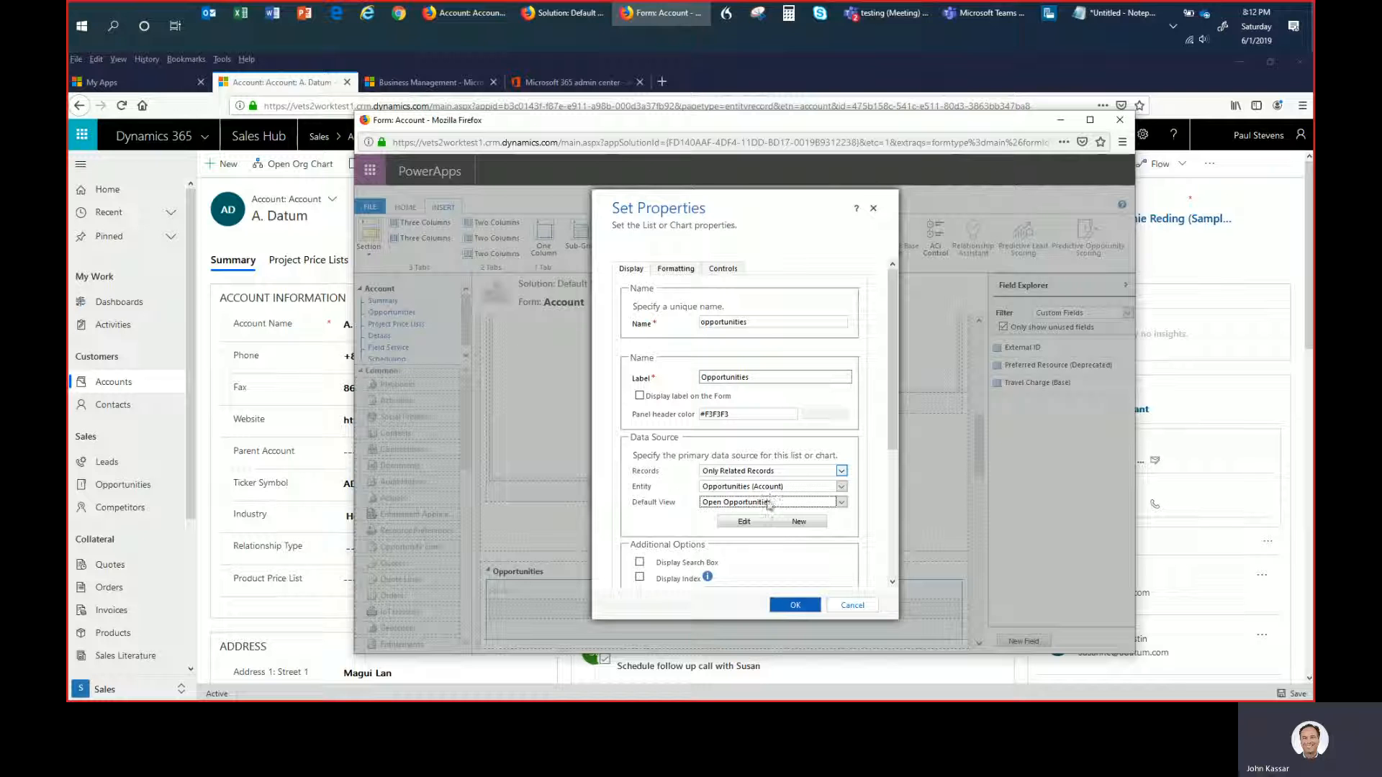
click(793, 608)
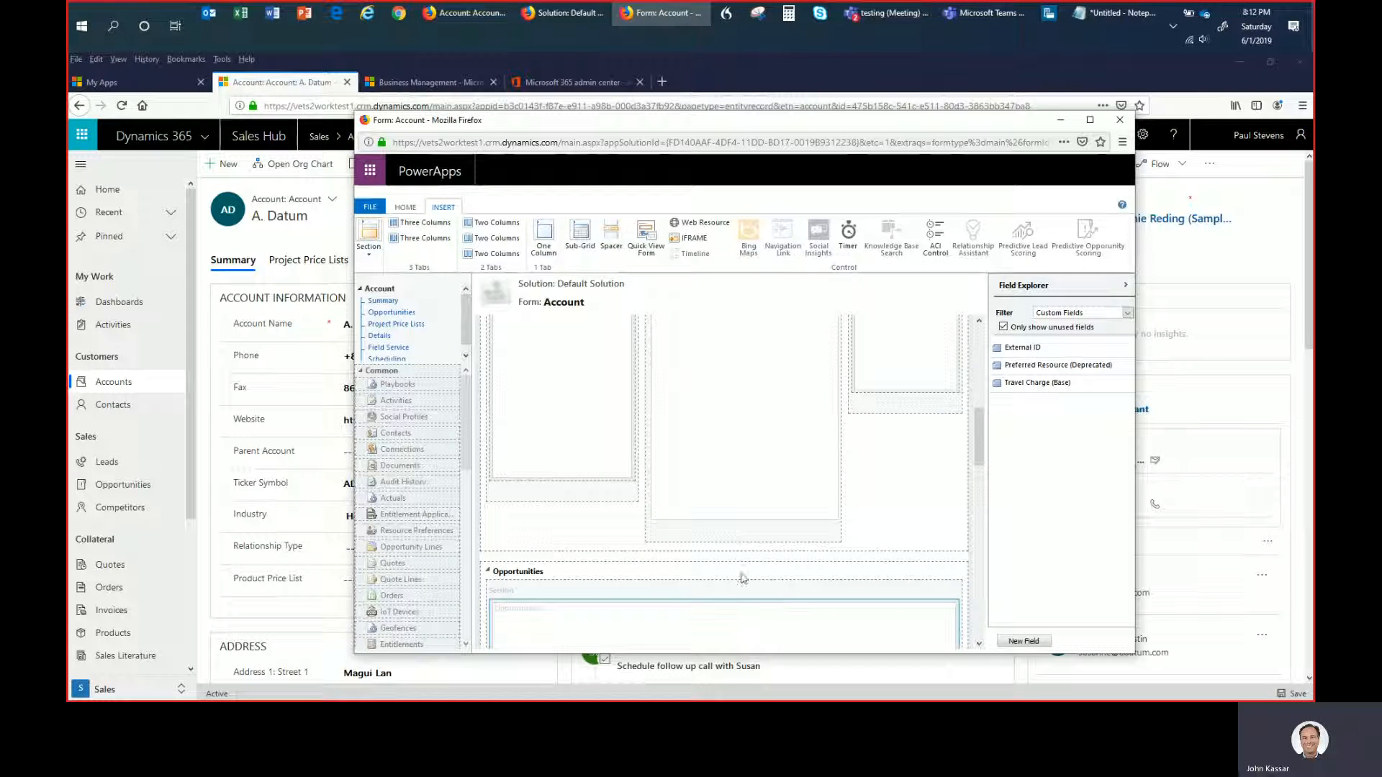
- Save and publish the Account form with the Opportunities tab
scroll(610, 574, down, 1)
scroll(621, 576, down, 2)
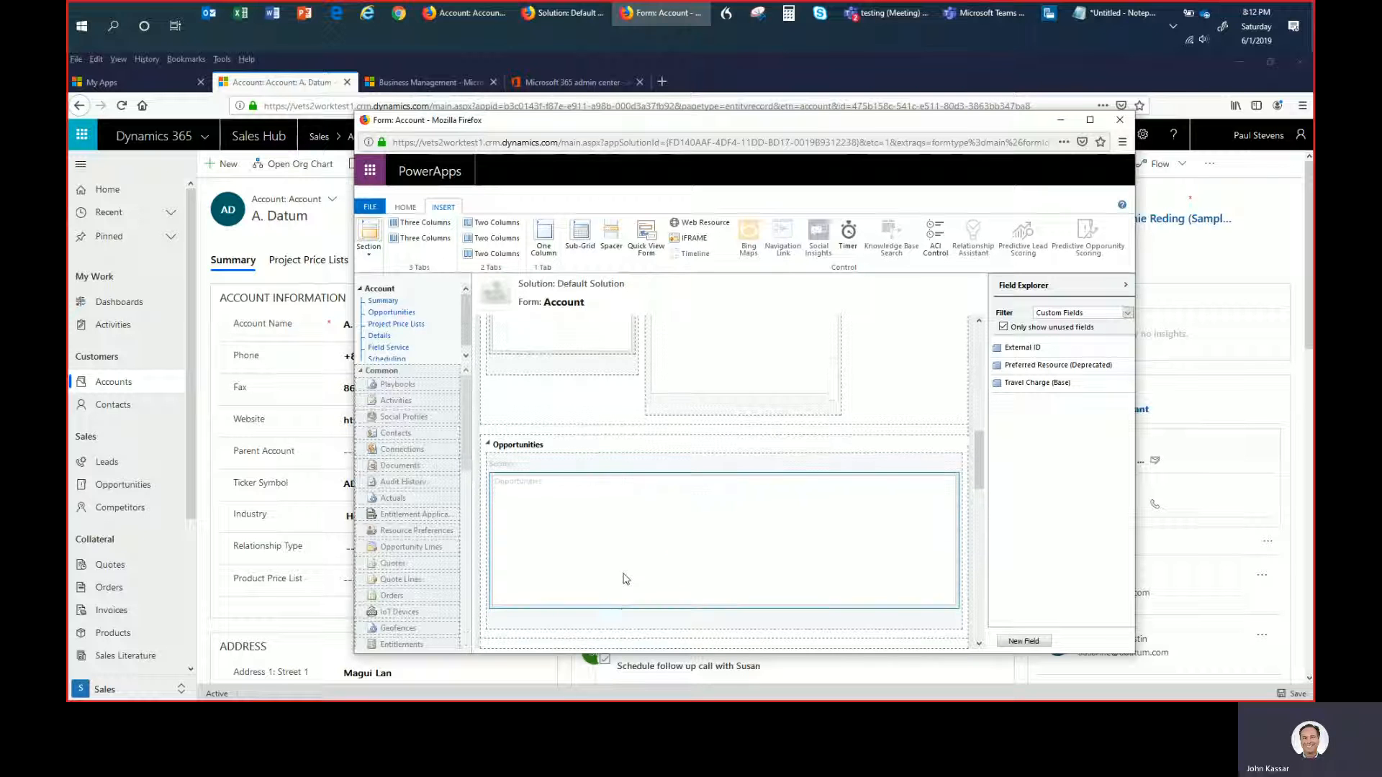
scroll(621, 576, up, 3)
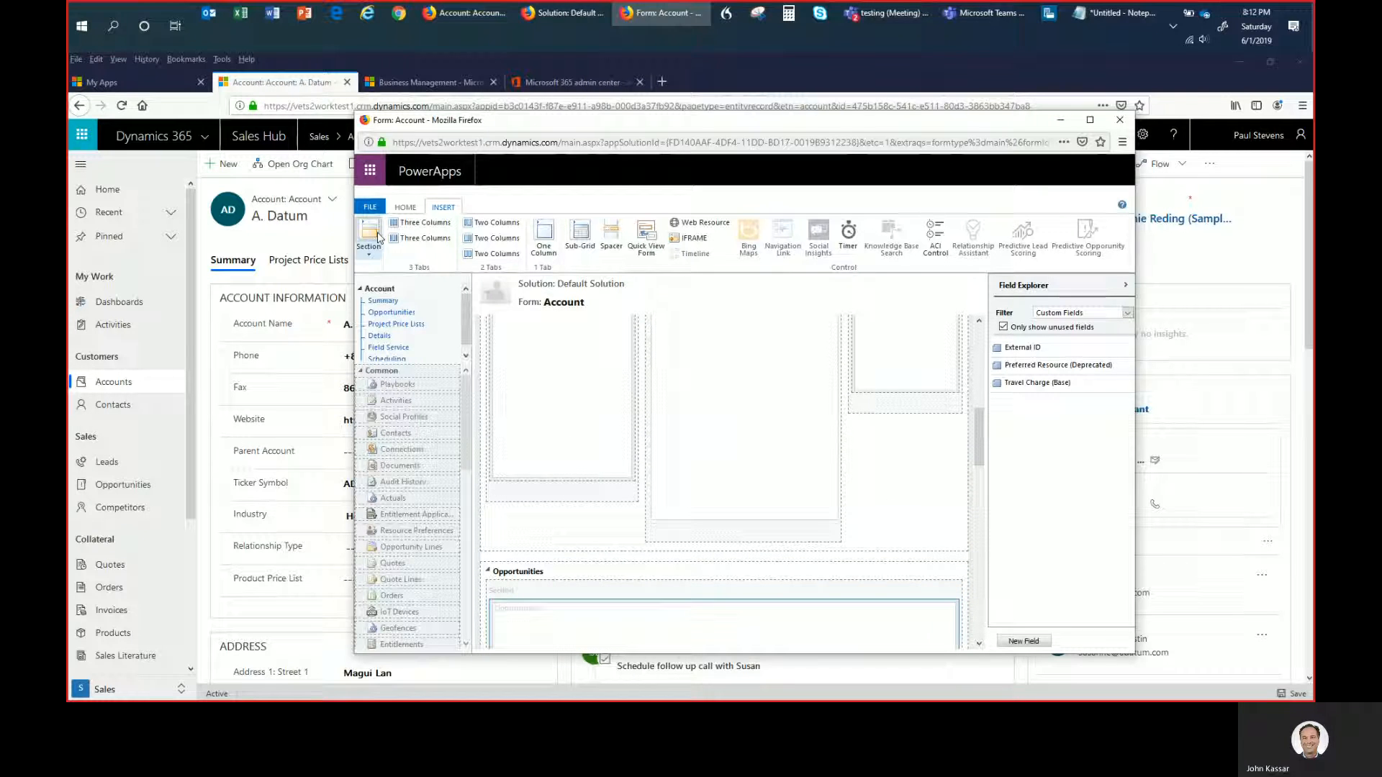
click(403, 208)
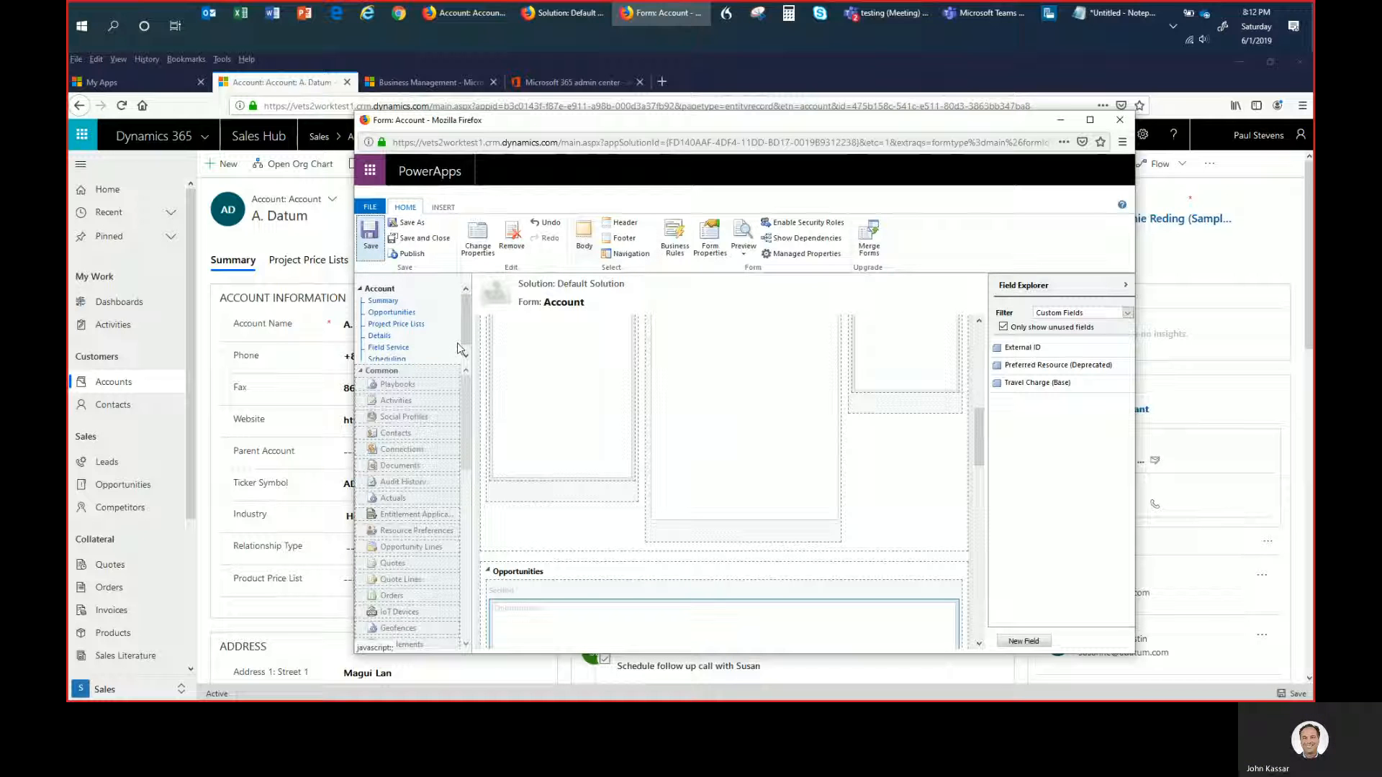
click(422, 257)
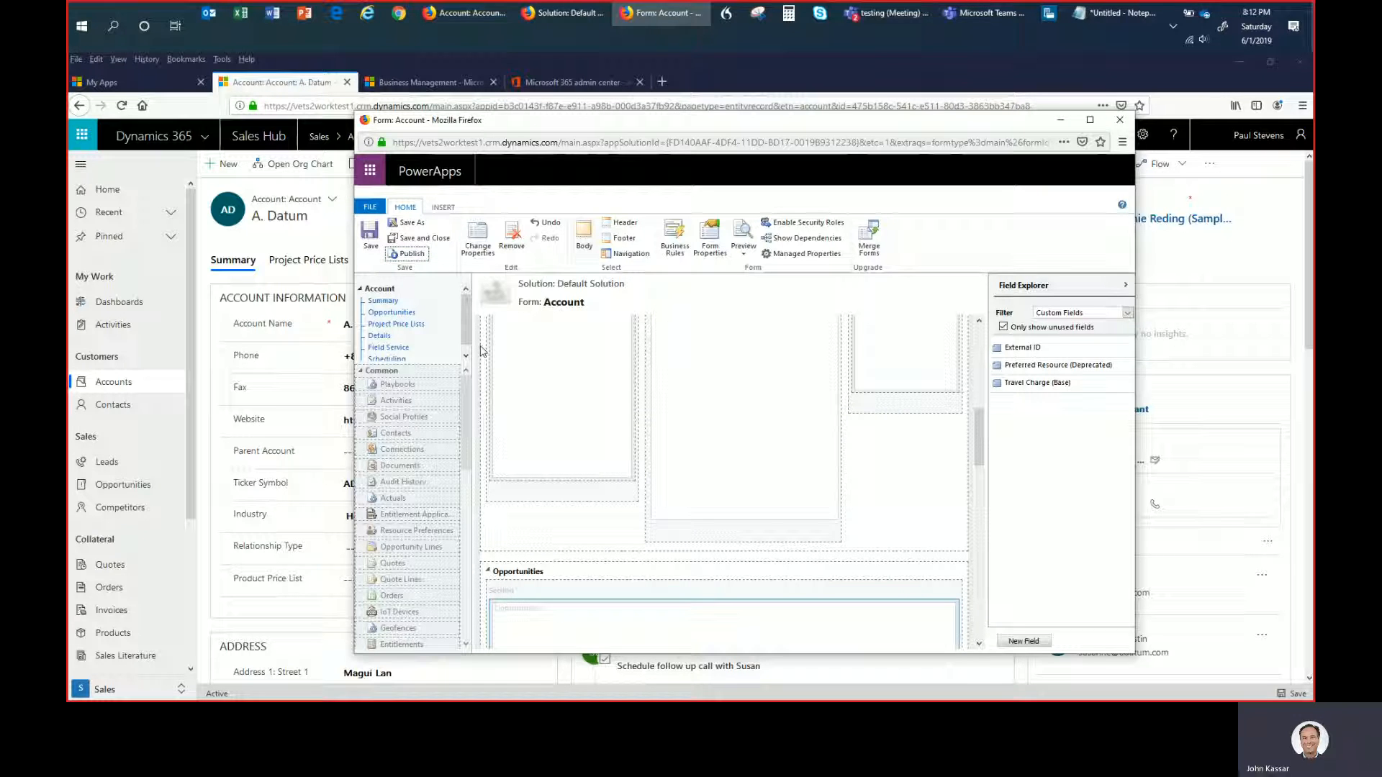
- Reload the A. Datum account record and open the "Interested in our newer offerings" opportunity from its Opportunities tab
click(281, 243)
key(F5)
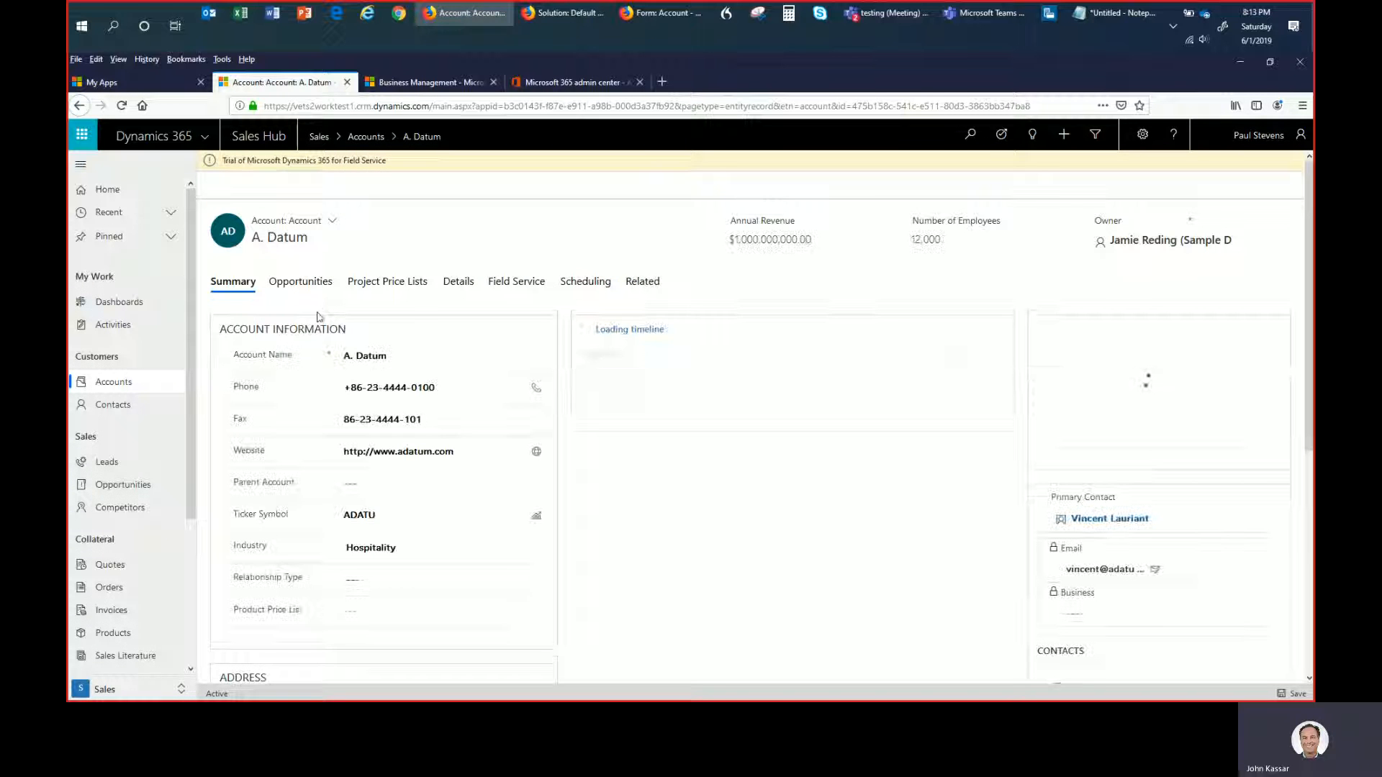
click(304, 285)
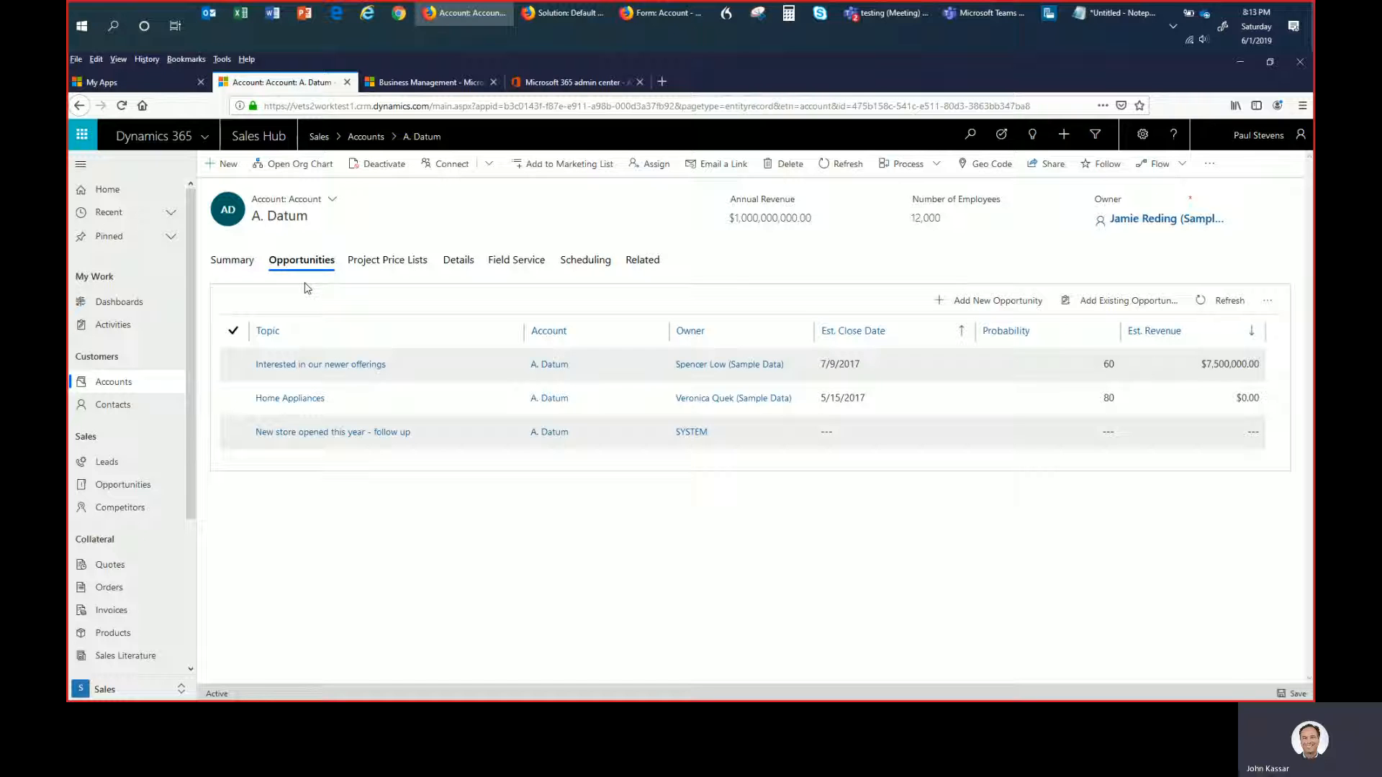
click(326, 372)
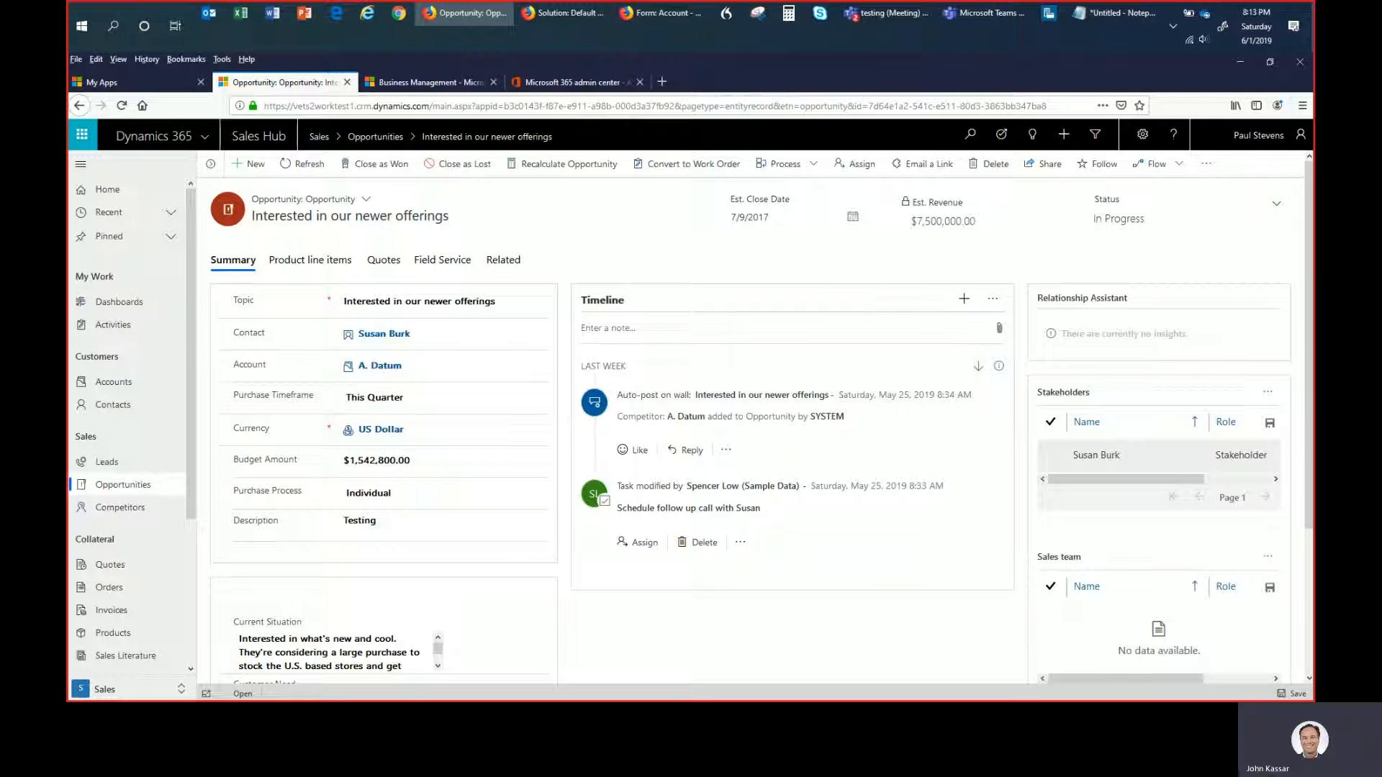
key(alt+Tab)
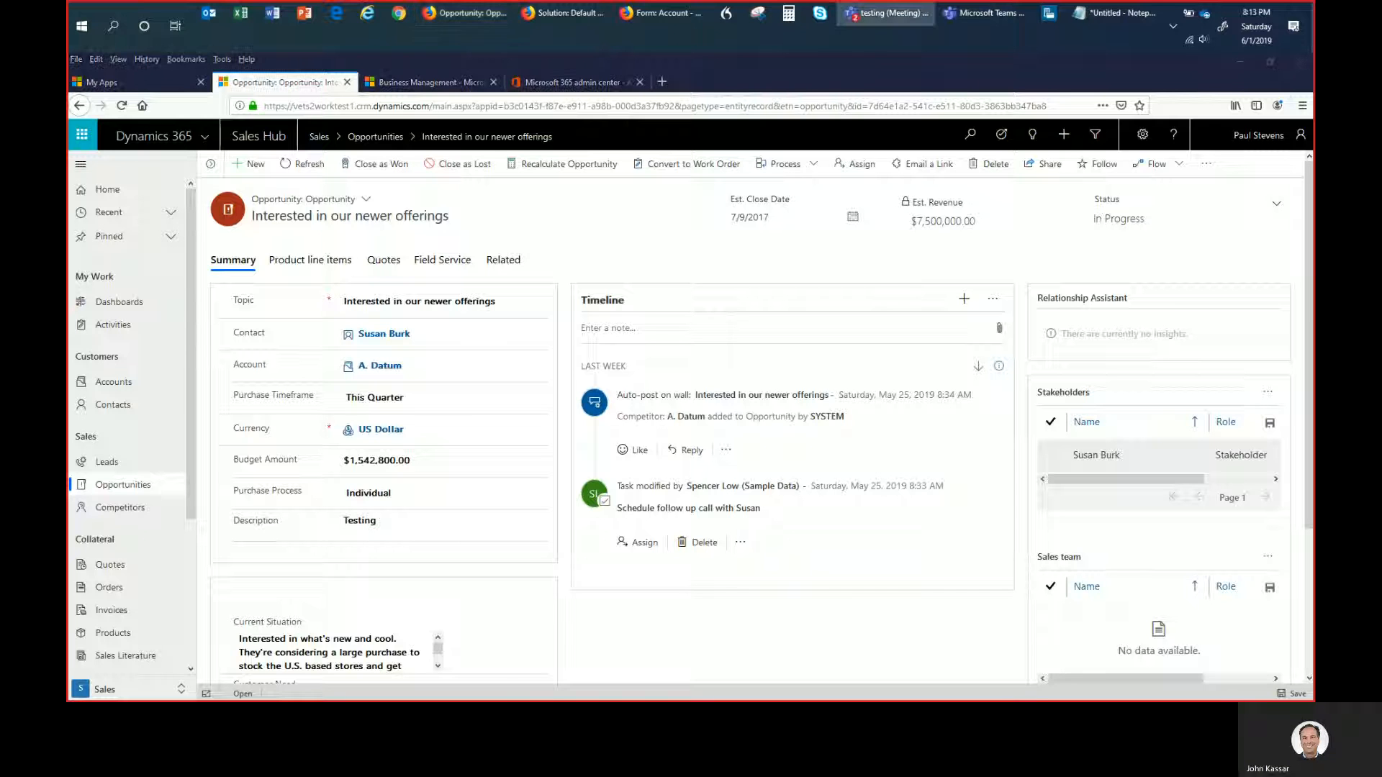